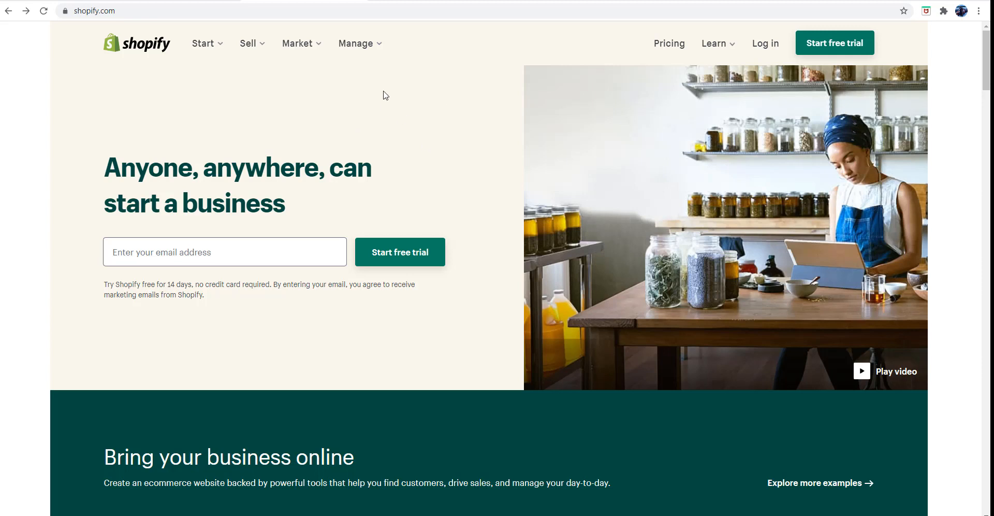
Step: Open Shopify's pricing page and review the available plans, including Shopify Plus and Shopify Lite
key("alt+Right")
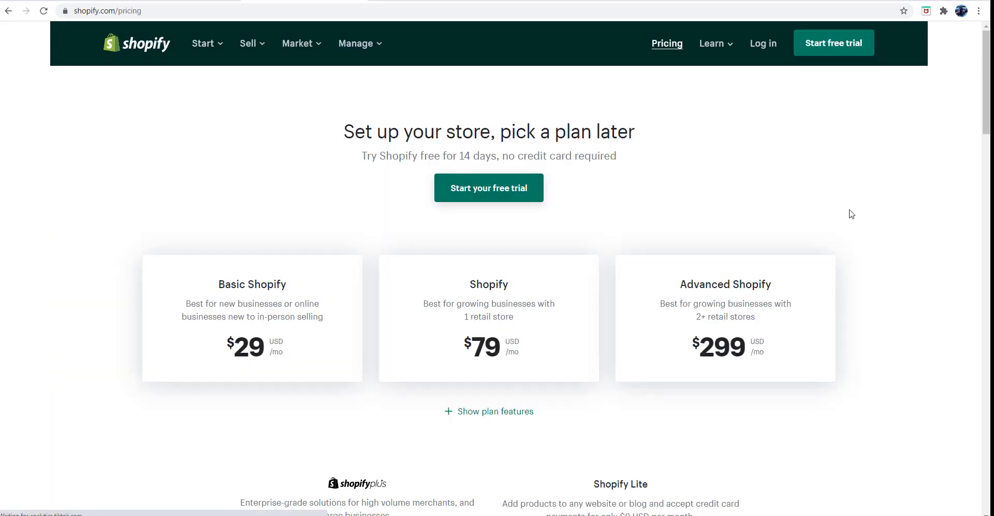
scroll(371, 409, "down", 3)
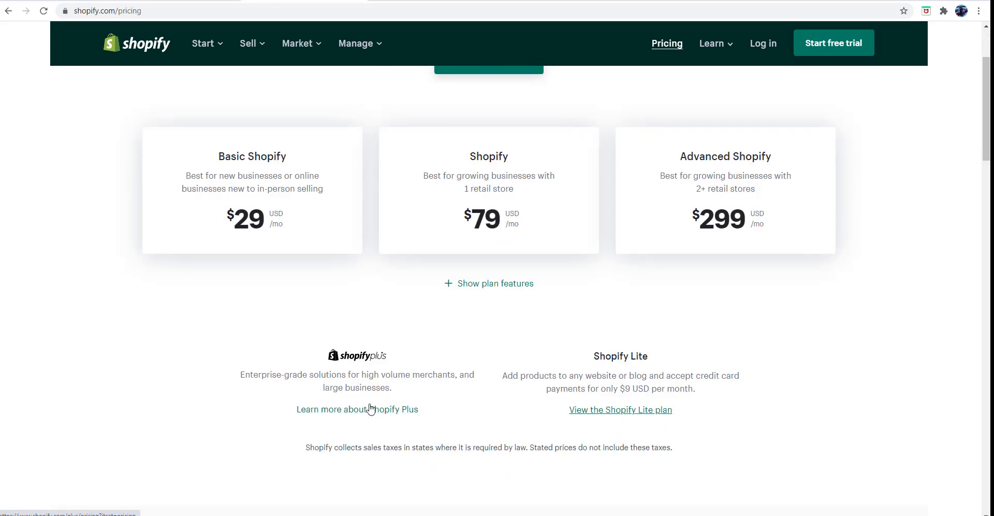
left_click(371, 409)
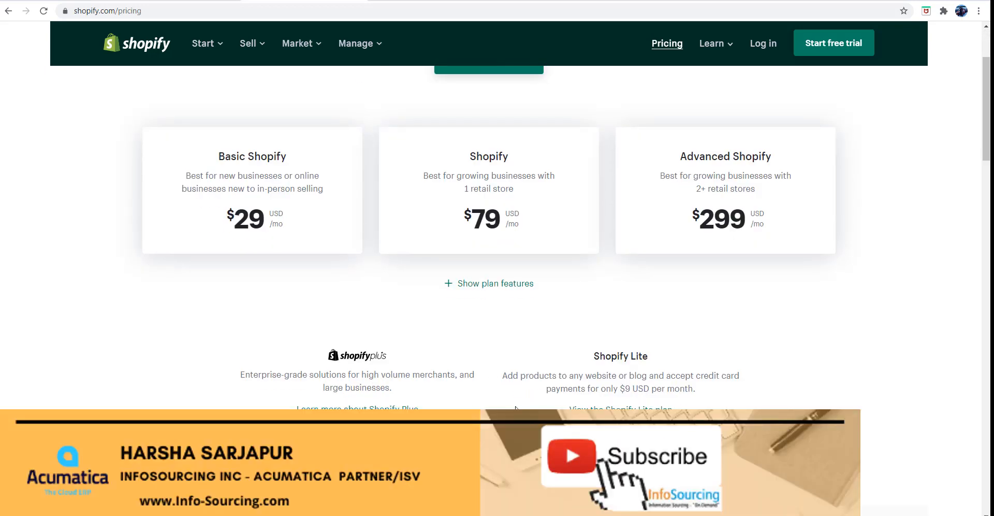
scroll(515, 407, "up", 3)
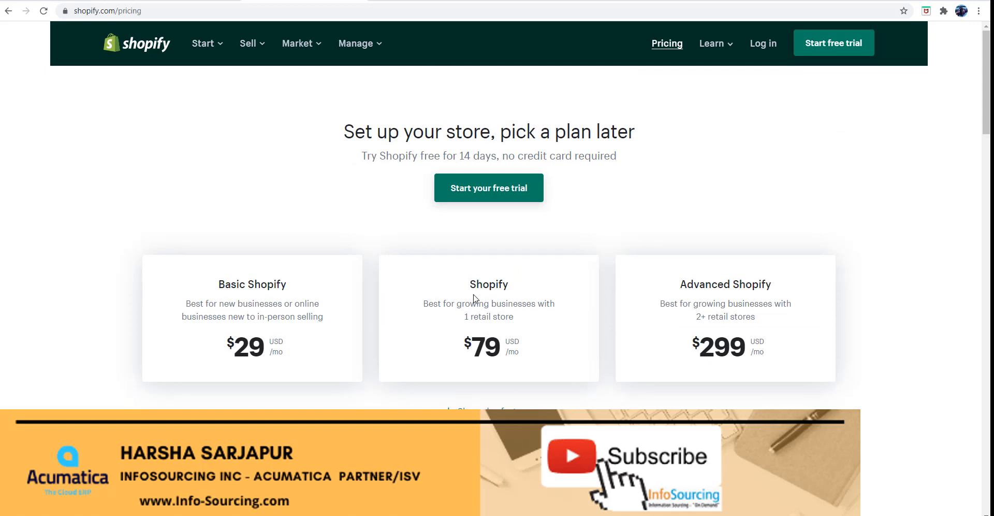
Step: Switch to Acumatica and open the Shopify Stores configuration of the Commerce workspace
left_click(523, 1)
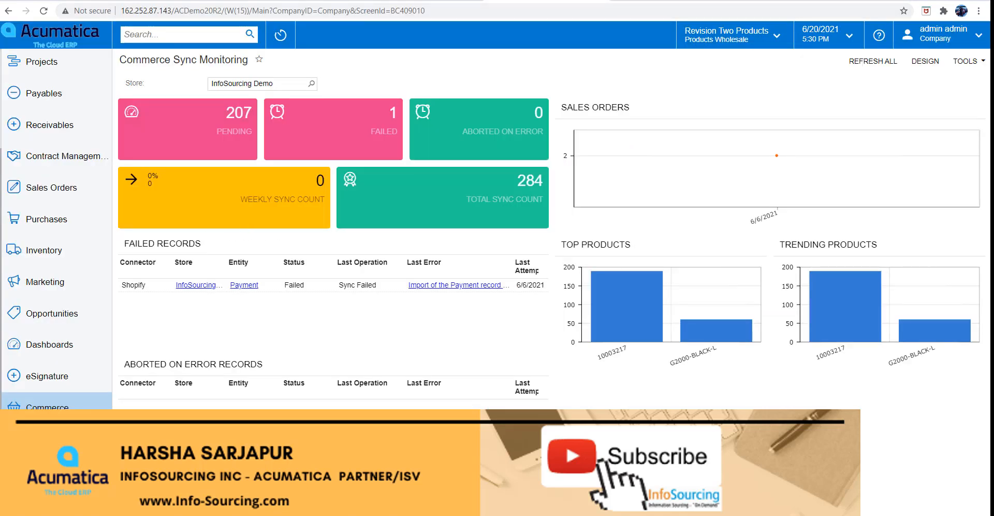
left_click(47, 406)
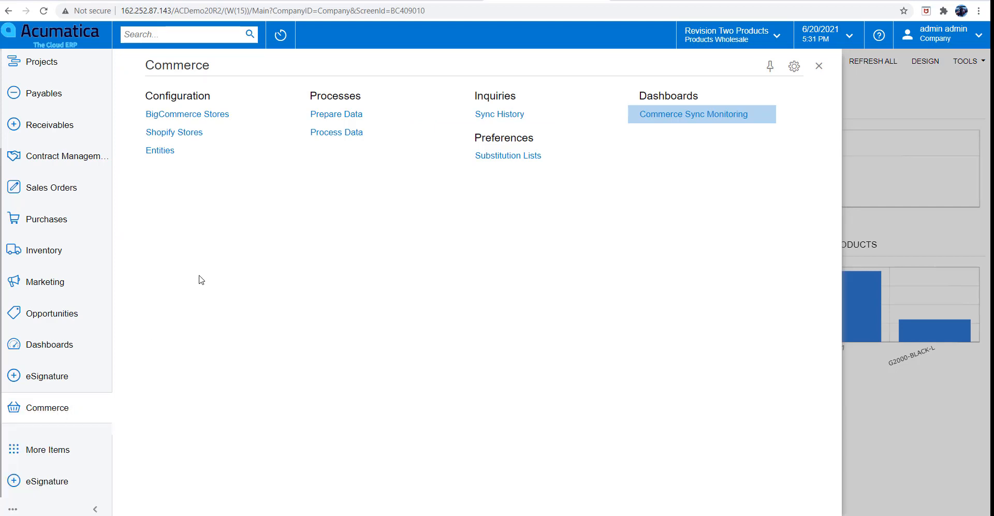
left_click(174, 136)
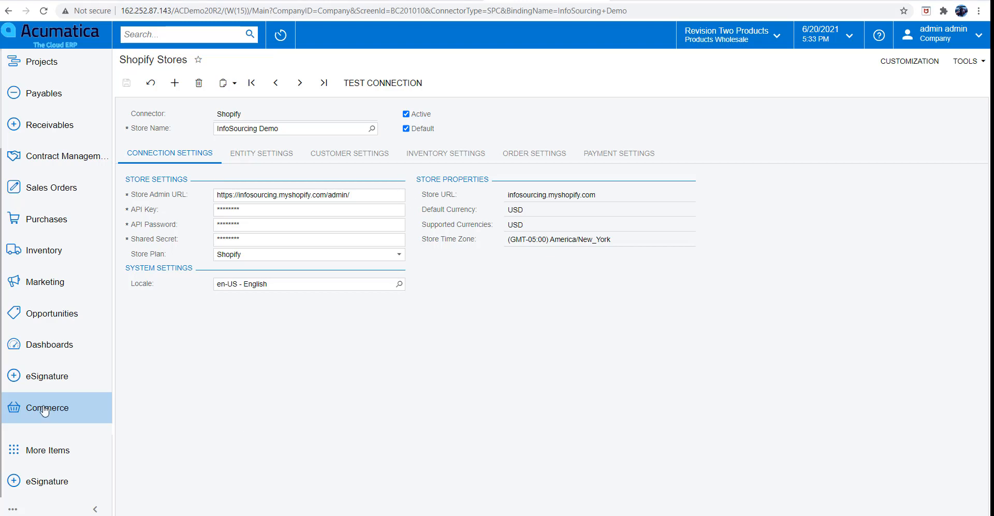
left_click(44, 411)
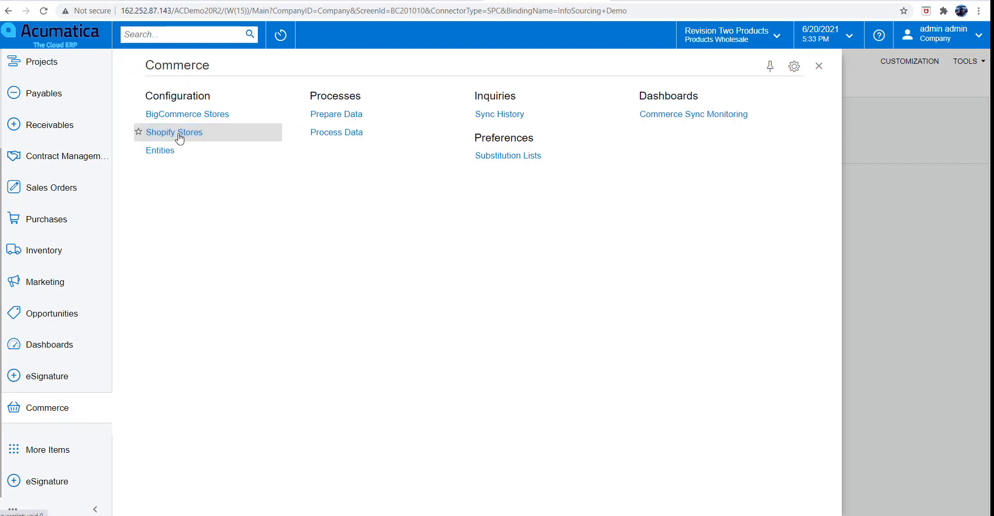
left_click(71, 410)
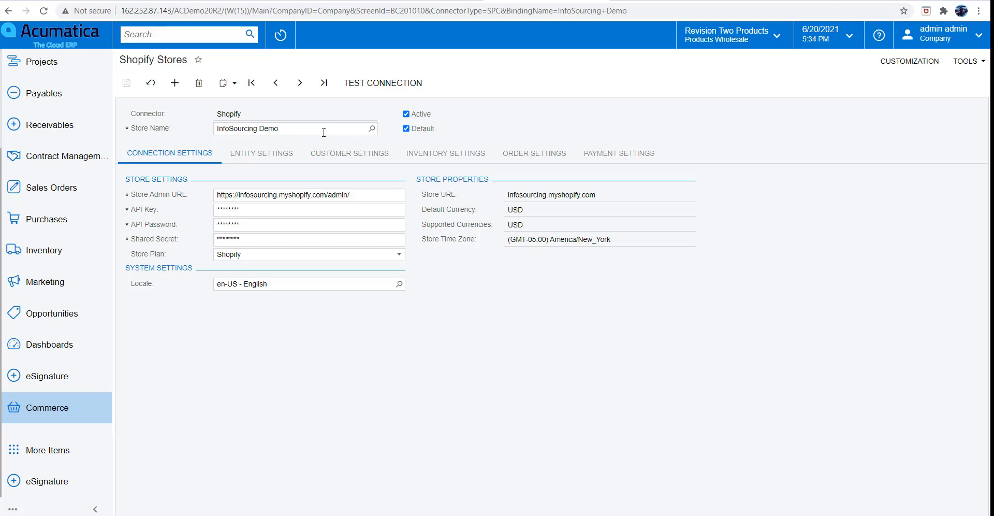
Step: Compare the Store Admin URL with the address of the Shopify admin's settings page, and return to Acumatica
triple_click(330, 197)
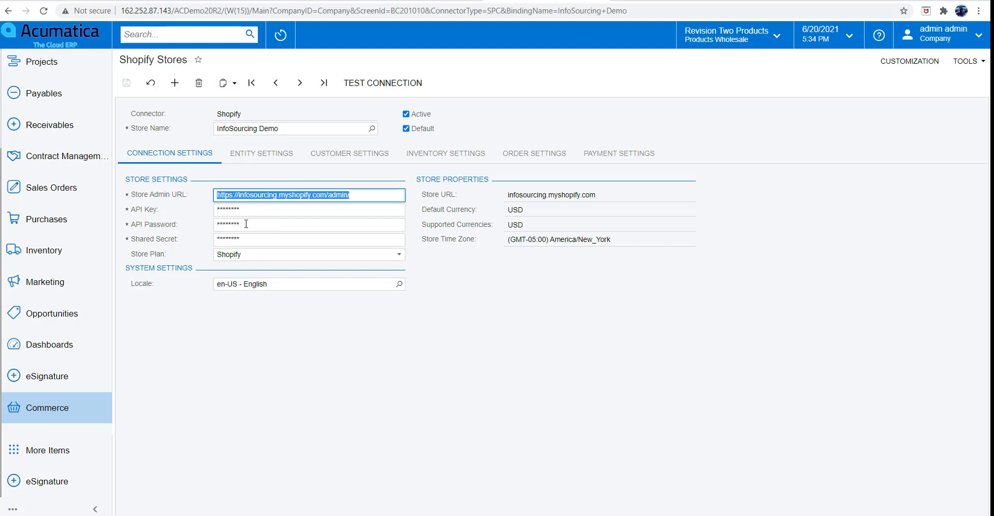
left_click(293, 1)
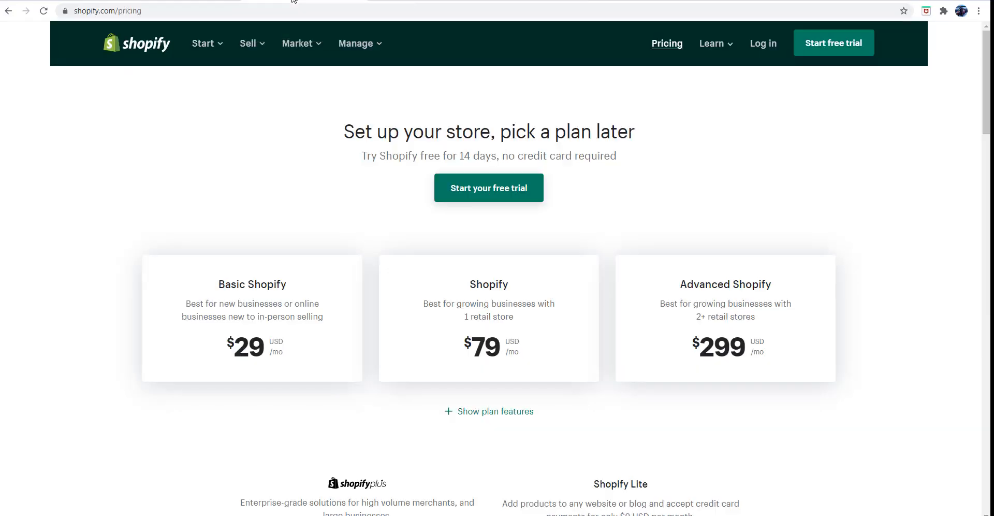
left_click(380, 3)
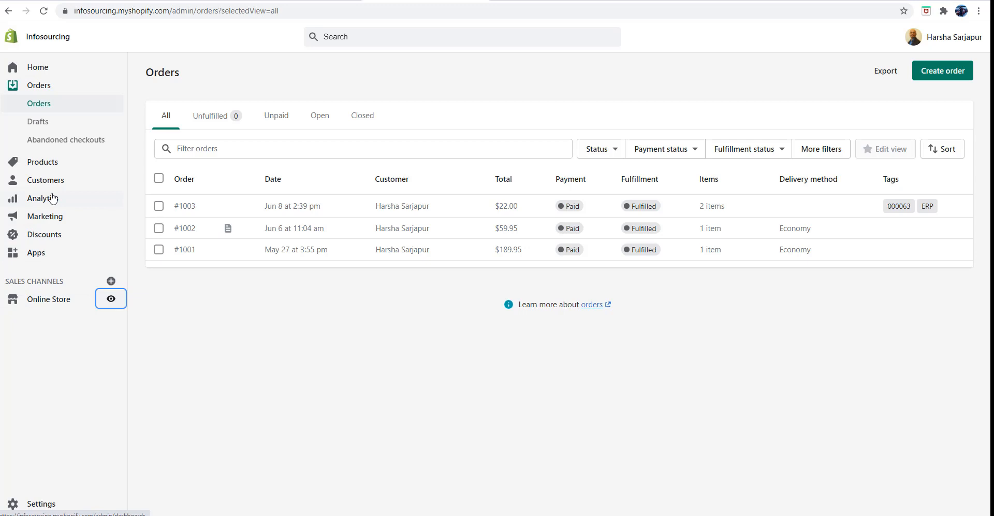
left_click(31, 503)
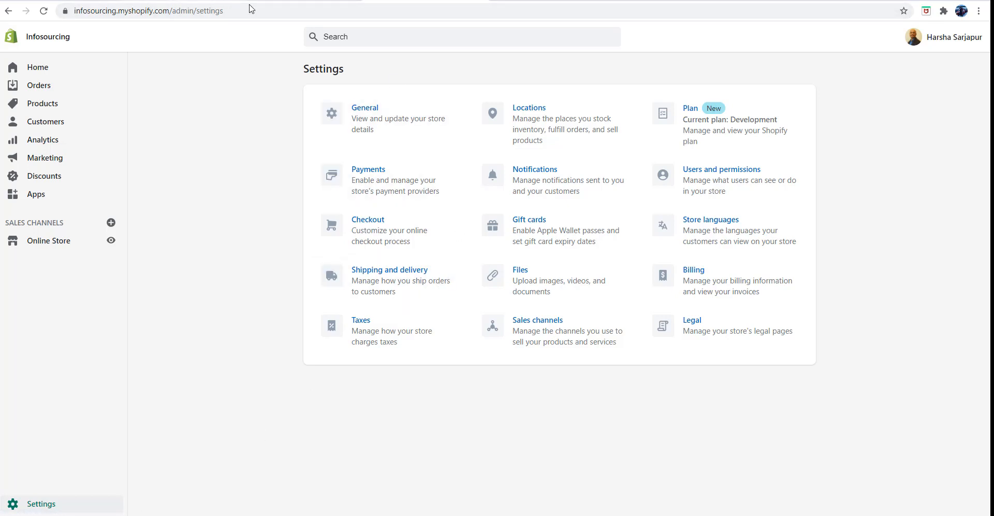
left_click(512, 1)
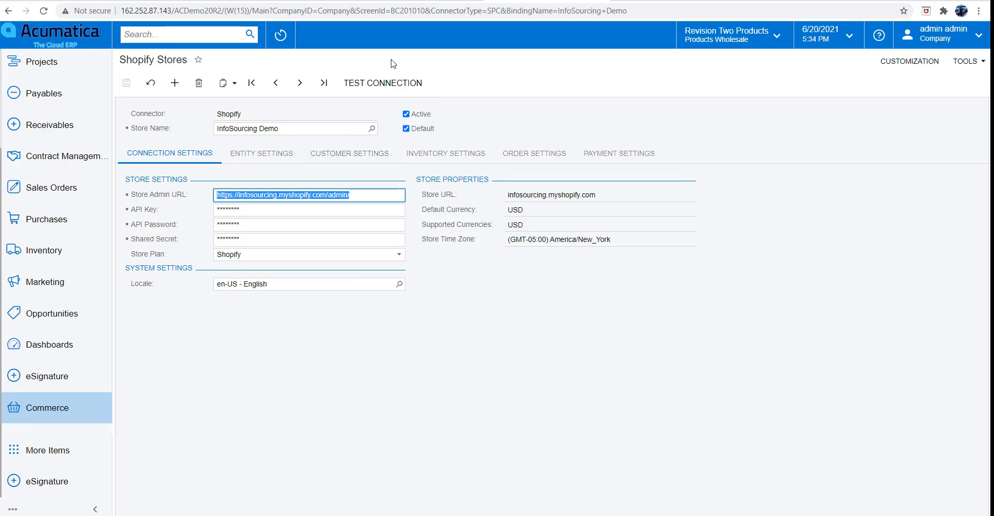
Step: Test the connection to the InfoSourcing Demo store and examine its entity settings
left_click(389, 86)
mouse_move(445, 90)
left_click(243, 157)
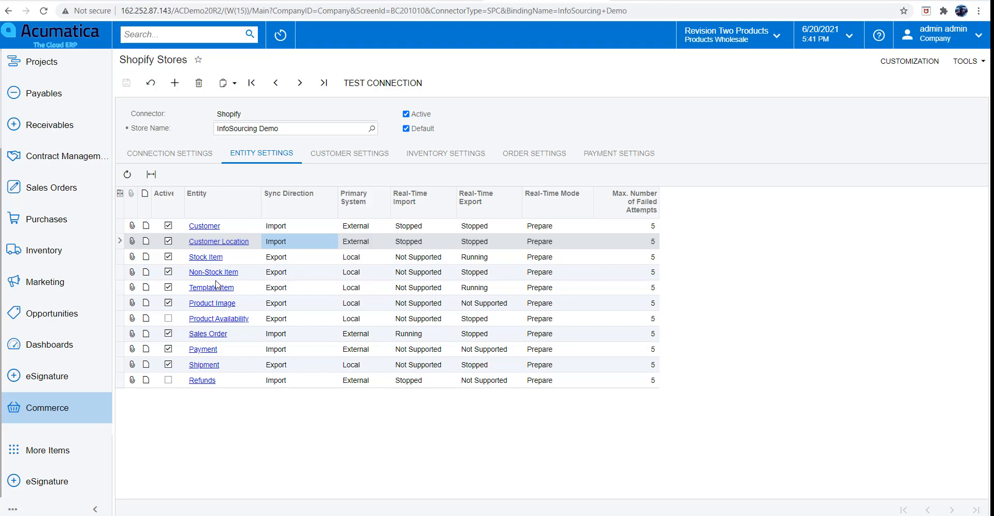
left_click(250, 259)
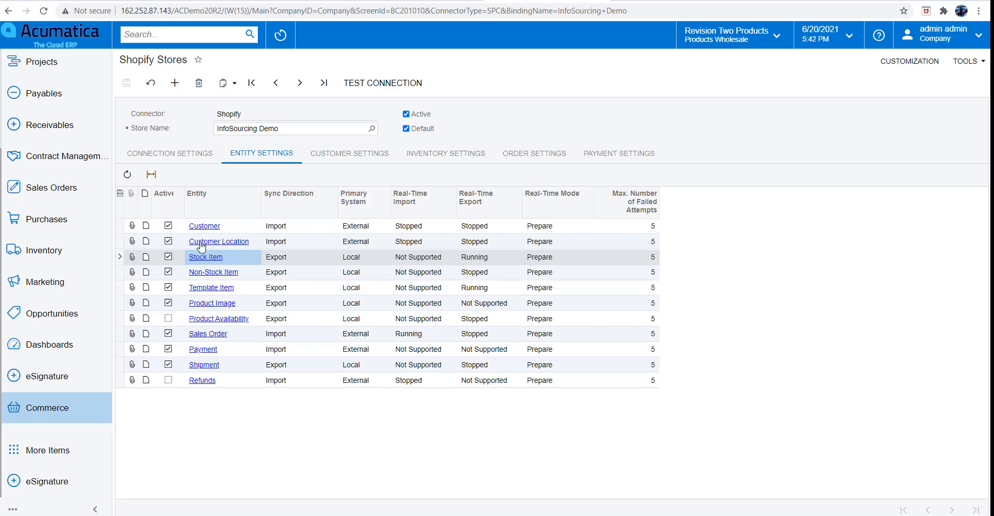
Step: Set the Customer entity's sync direction to Bidirectional and save the store settings
left_click(282, 227)
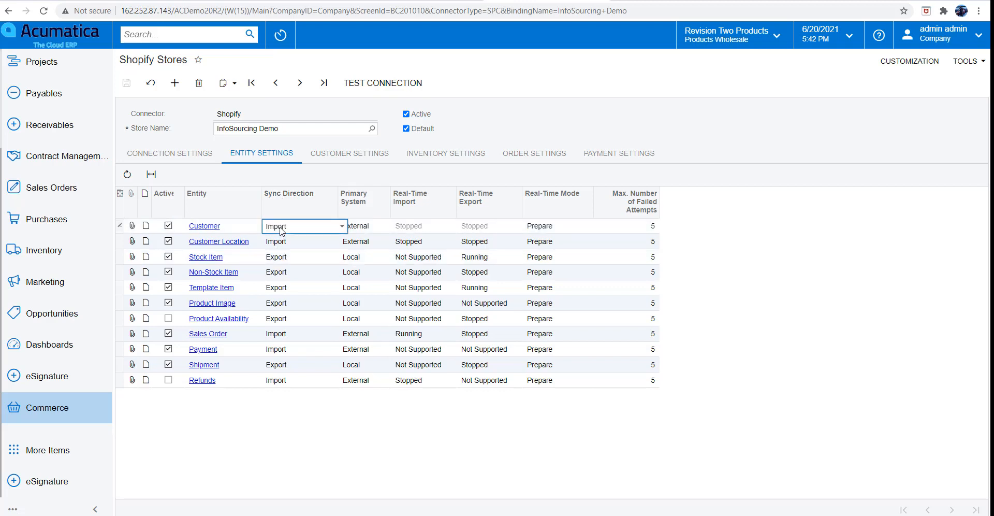
left_click(382, 231)
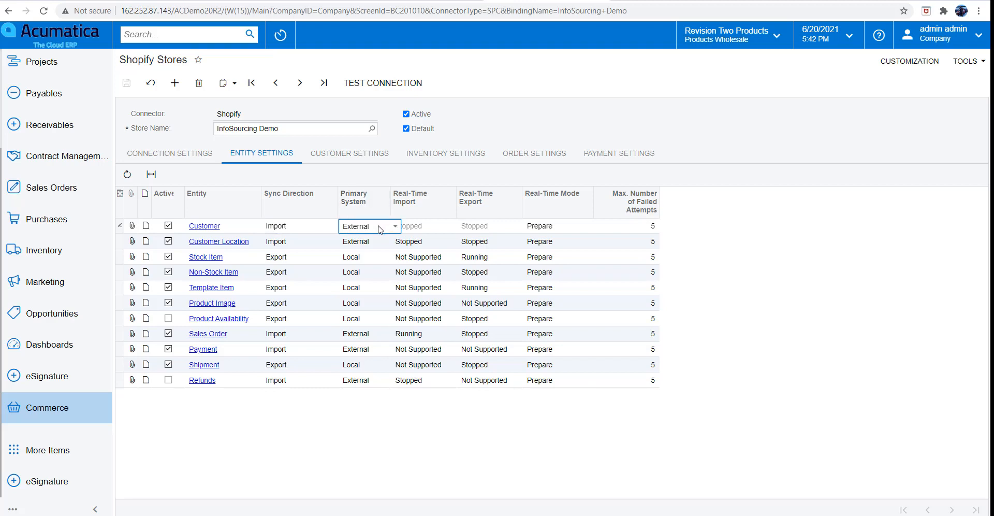
left_click(309, 227)
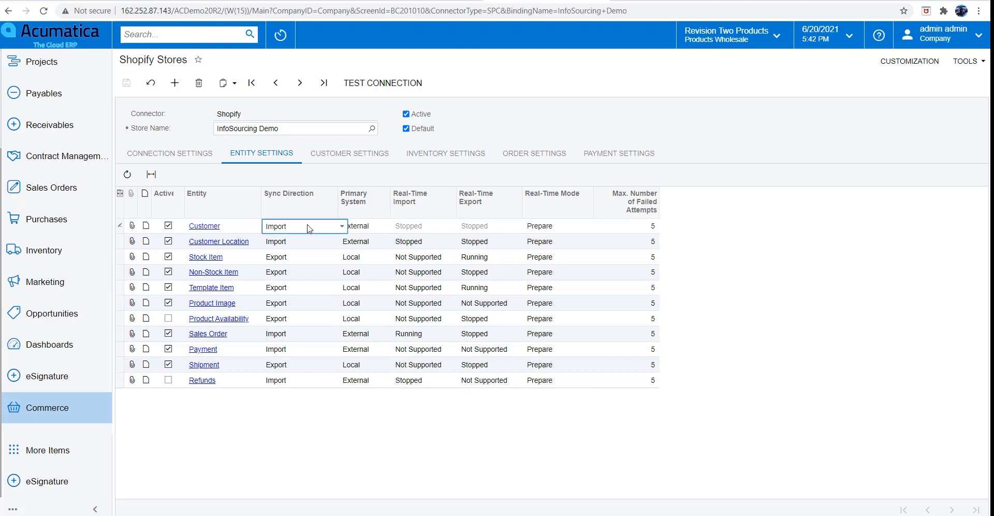
left_click(309, 229)
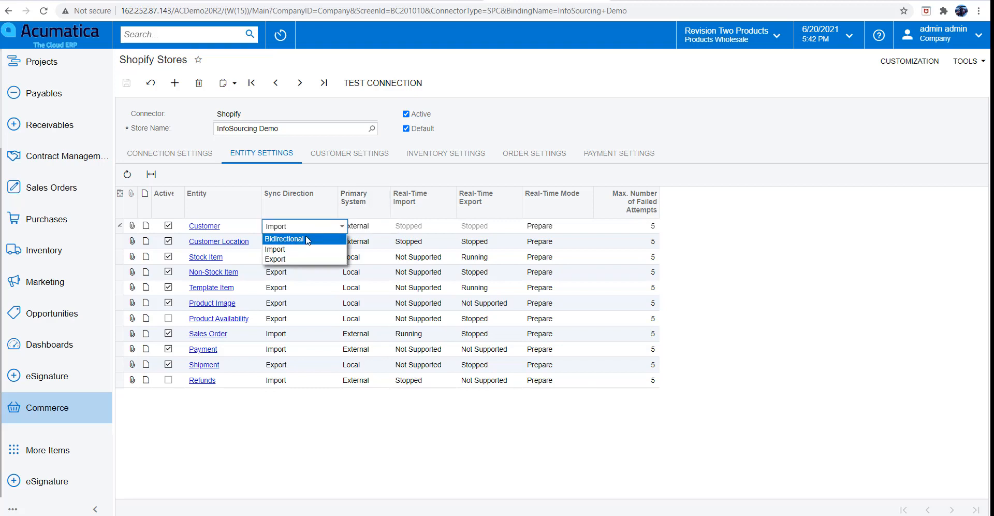
left_click(305, 239)
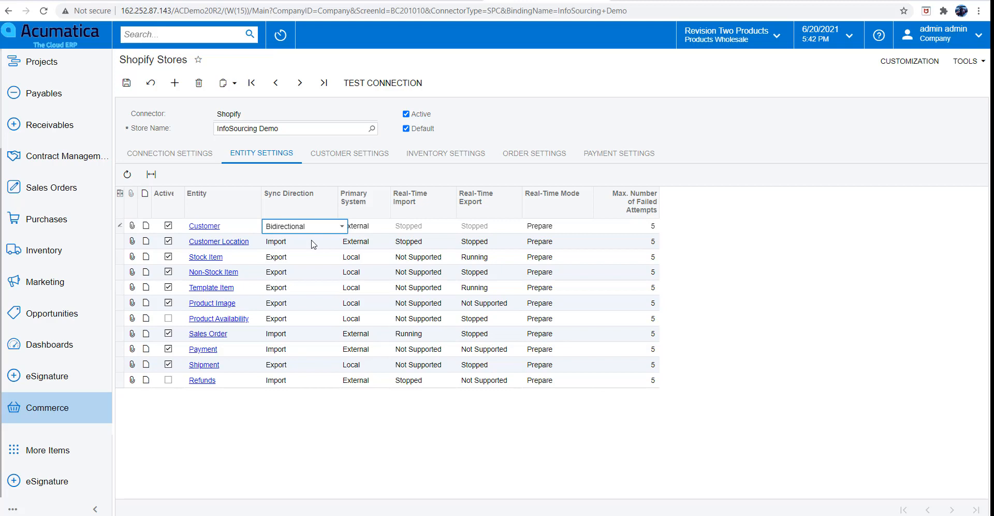
left_click(296, 245)
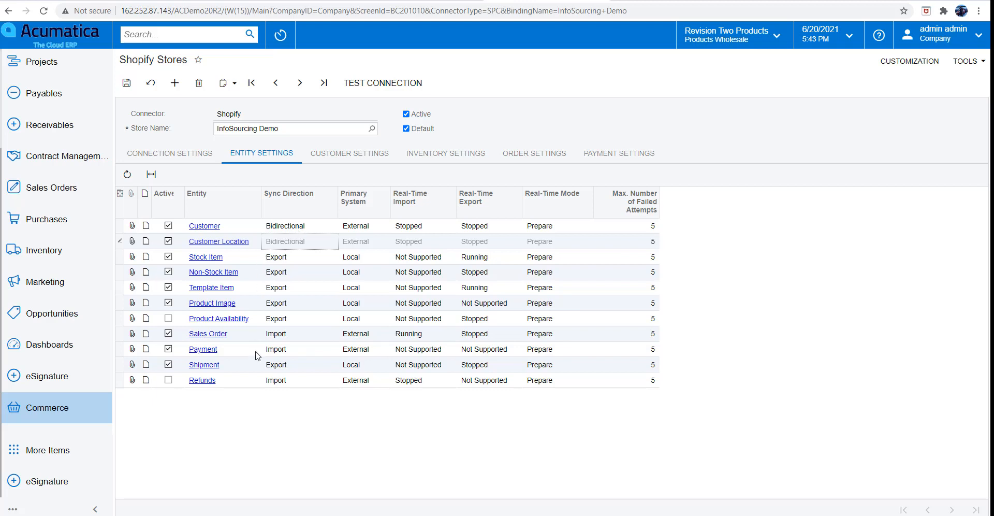
left_click(278, 335)
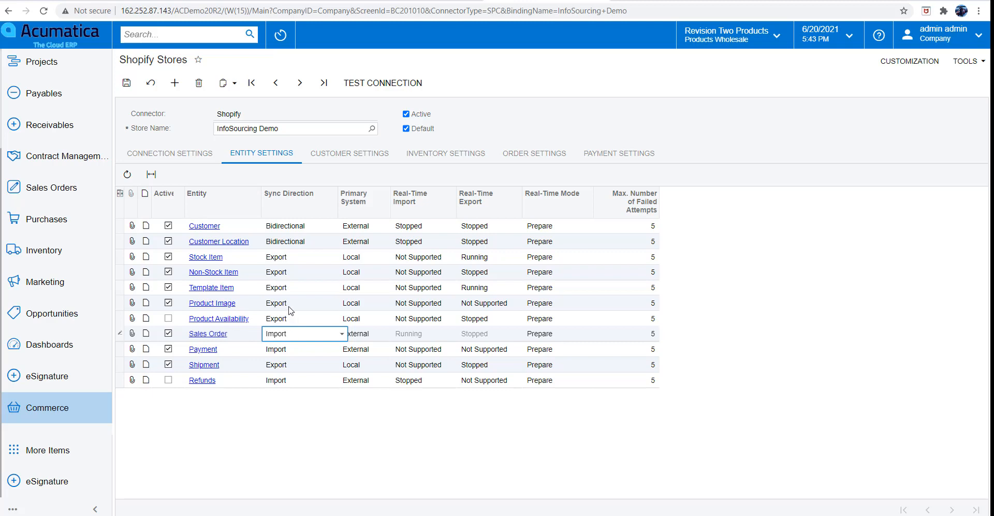
left_click(126, 83)
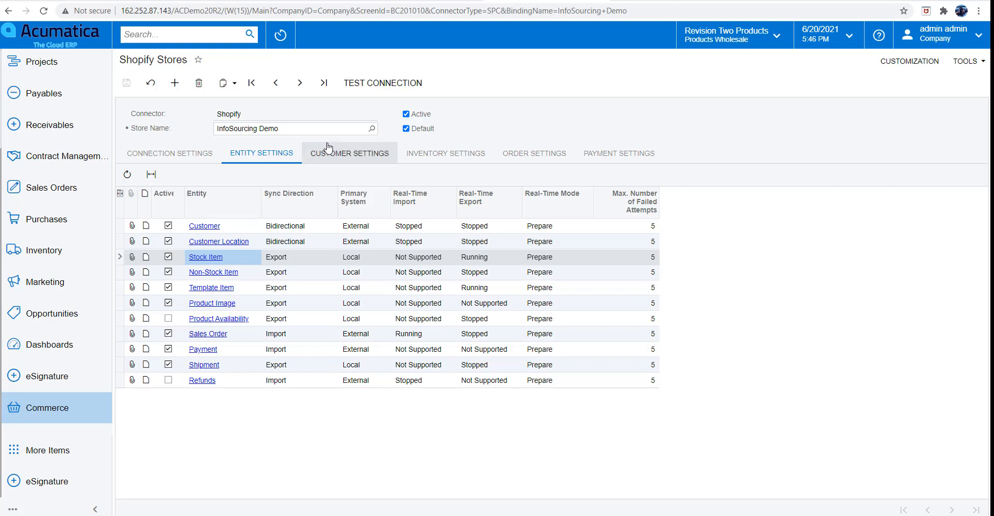
Step: Review the store's customer, inventory, order and payment settings, including the tax synchronization options, and return to the entity settings
left_click(338, 157)
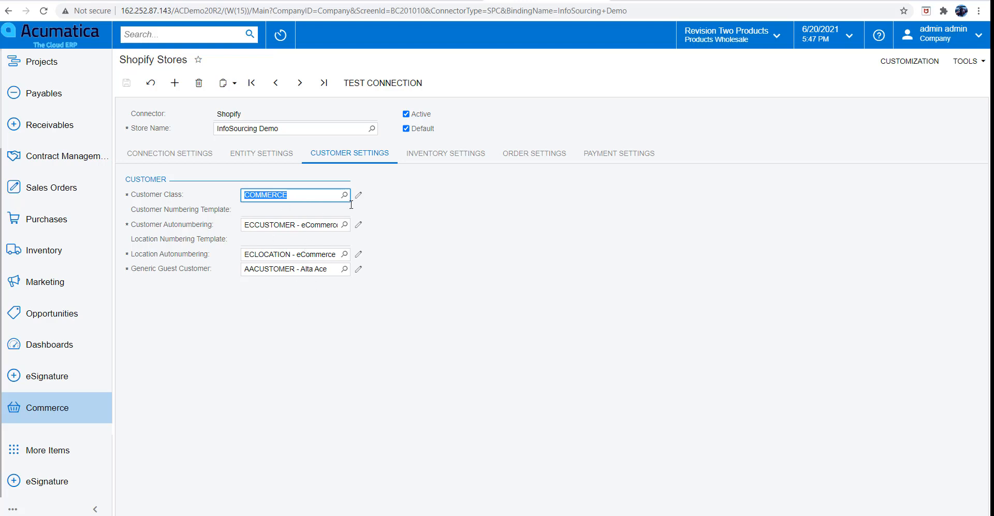
left_click(443, 156)
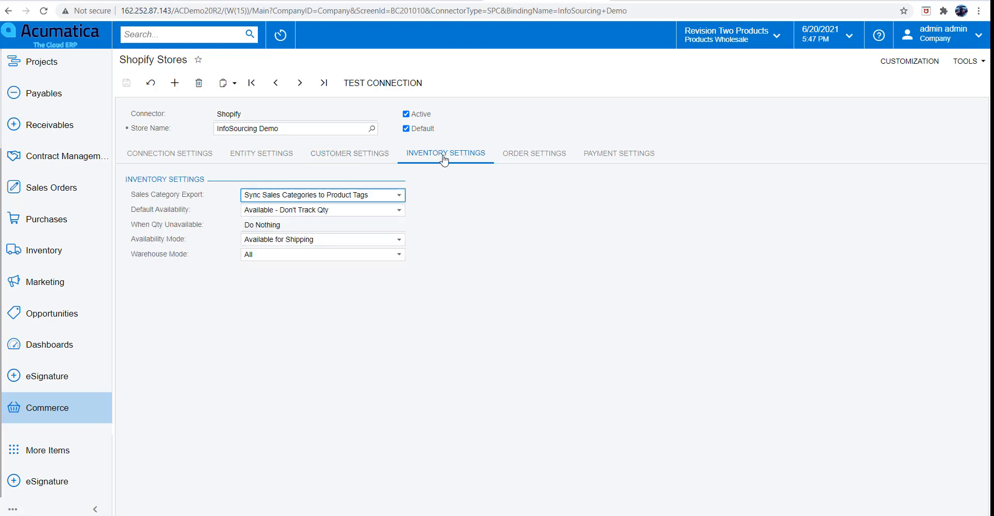
left_click(532, 158)
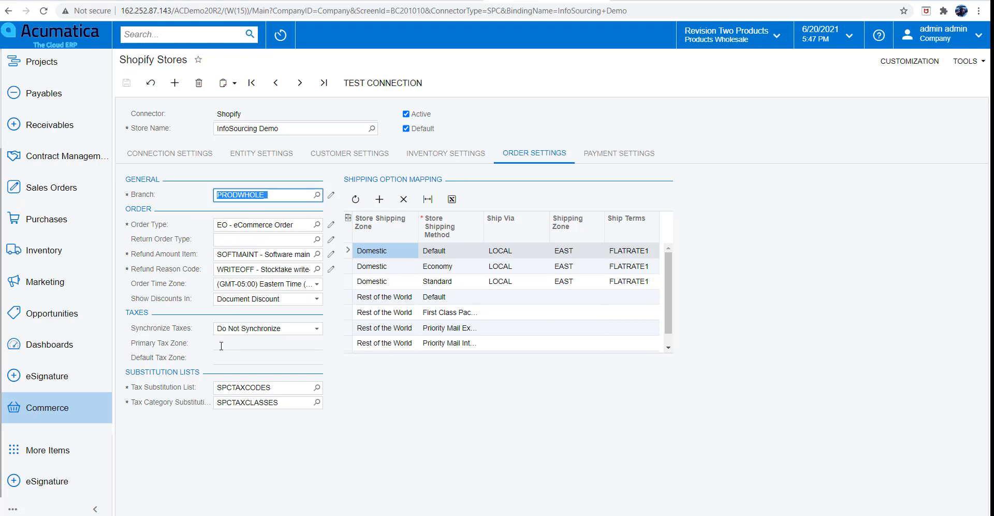
left_click(282, 329)
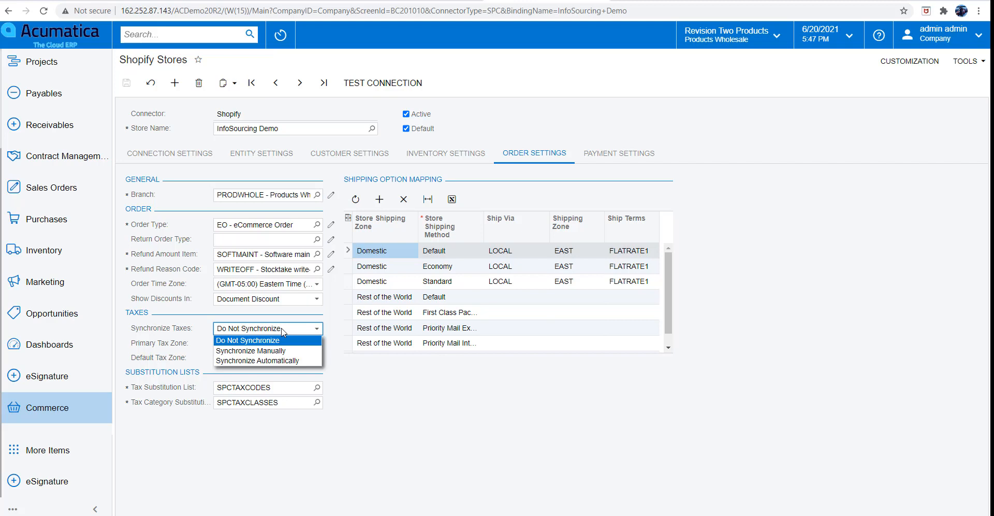
left_click(282, 331)
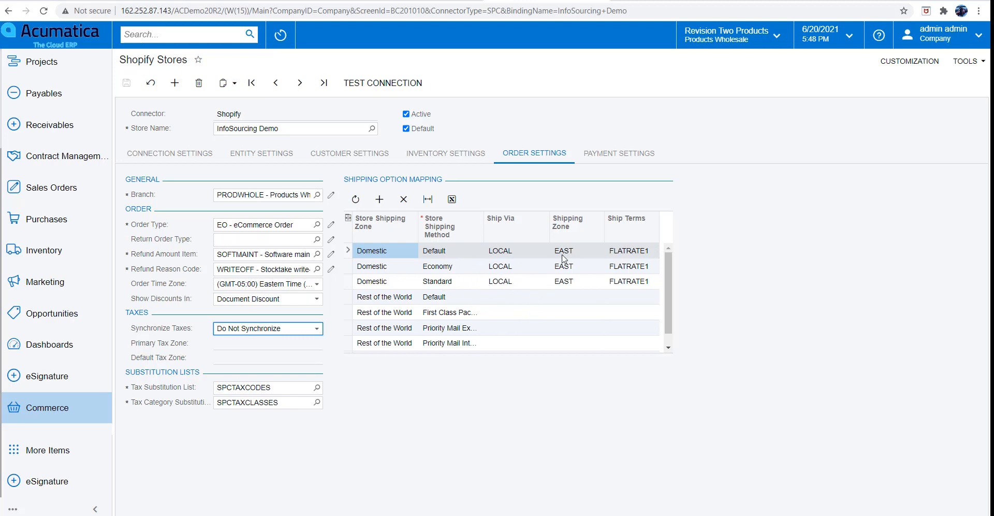
left_click(598, 163)
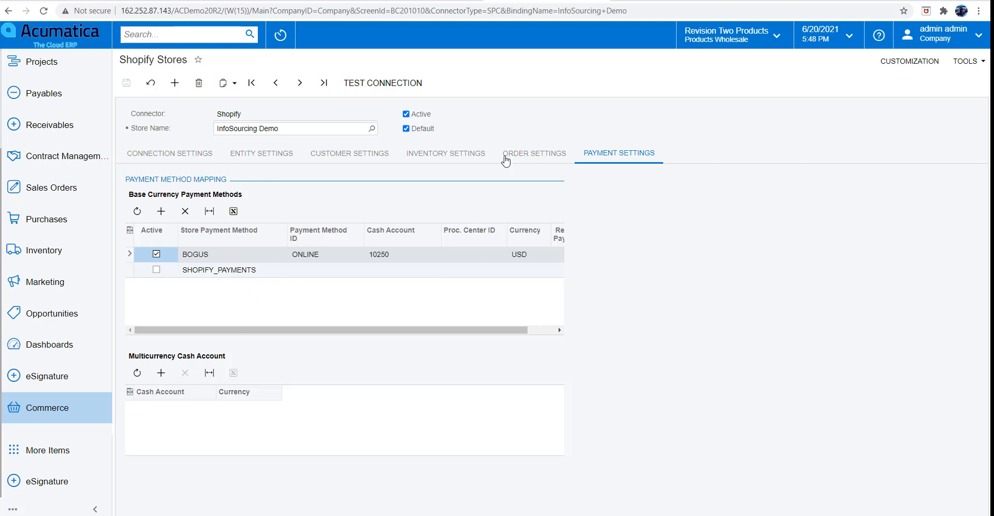
left_click(252, 153)
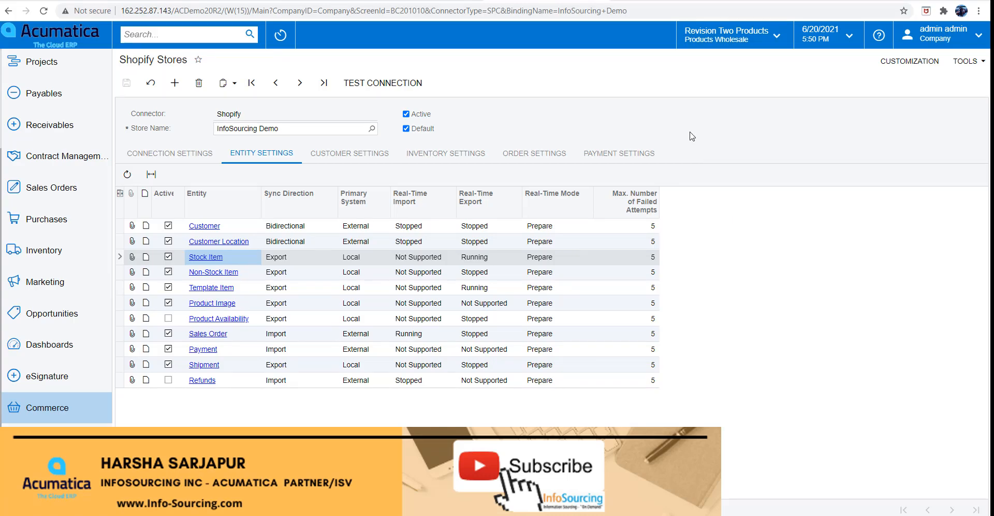
Step: Switch to the Infosourcing Shopify storefront and look through its home page down to the featured products
left_click(651, 1)
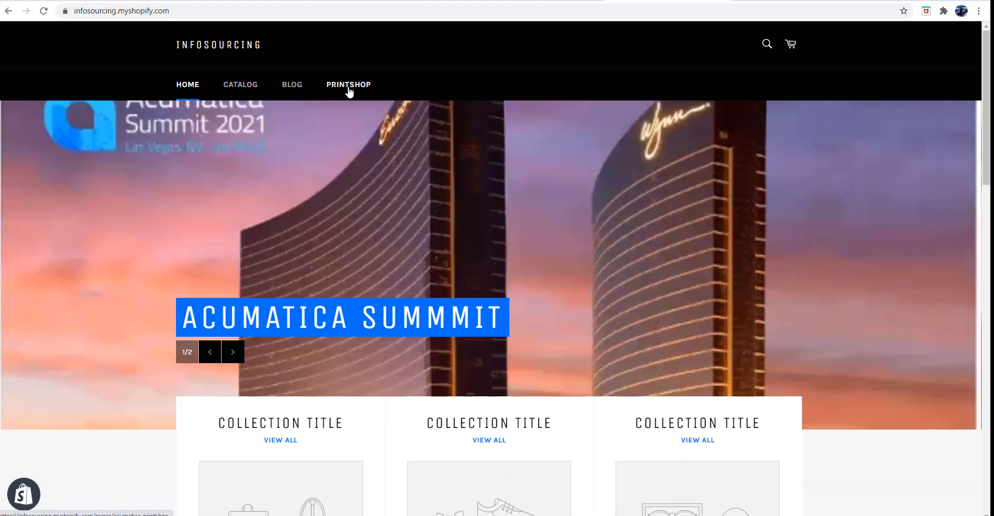
scroll(348, 92, "down", 2)
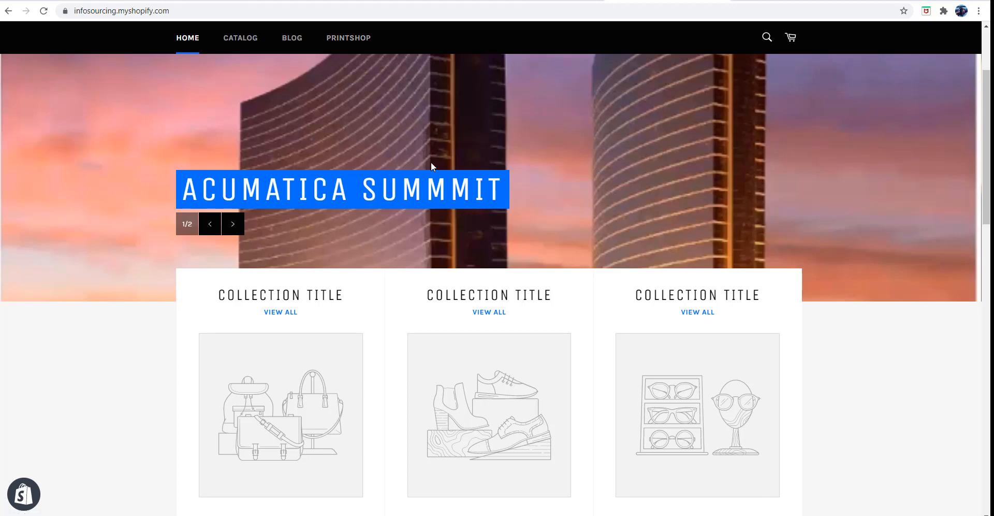
scroll(459, 199, "up", 2)
scroll(458, 194, "down", 4)
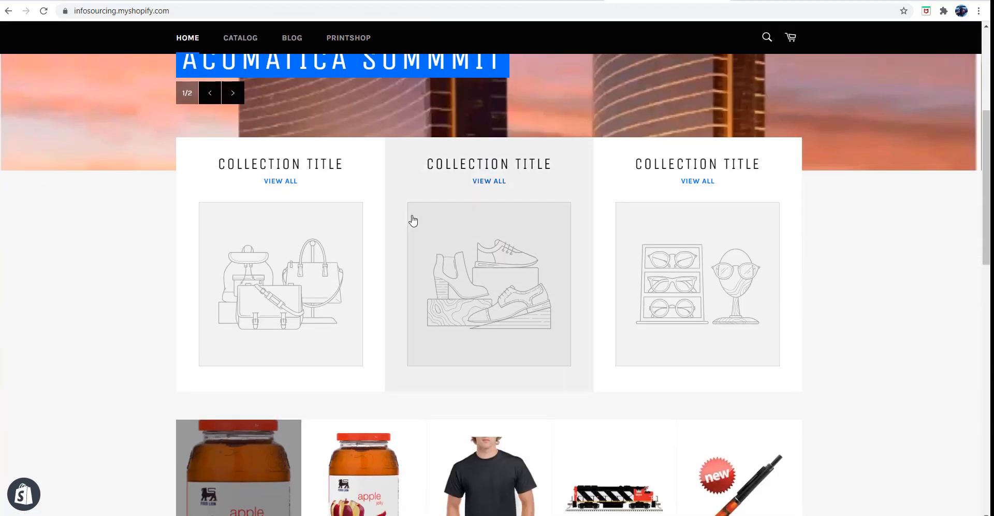
scroll(413, 220, "down", 2)
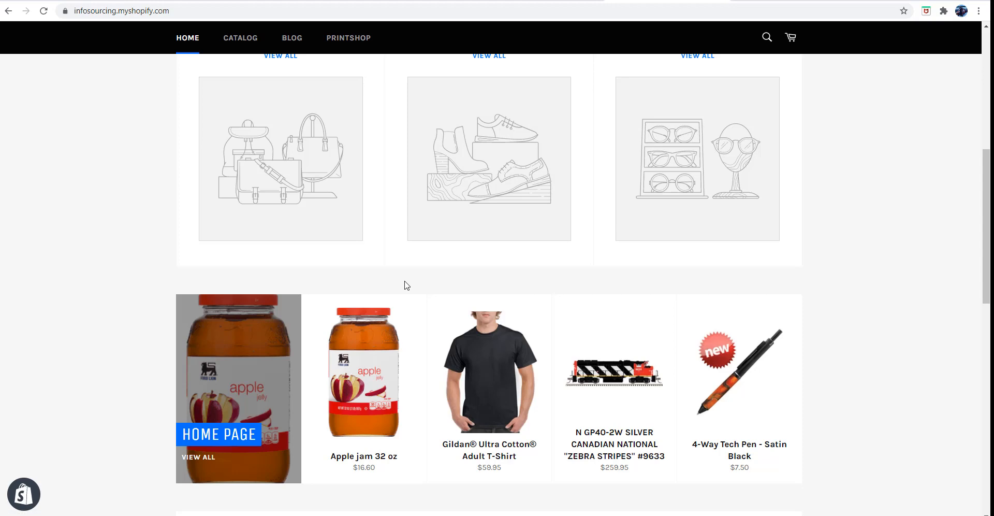
Step: Look through the rest of the storefront home page, from the featured products to the testimonials and footer and back to the banner
scroll(420, 280, "down", 8)
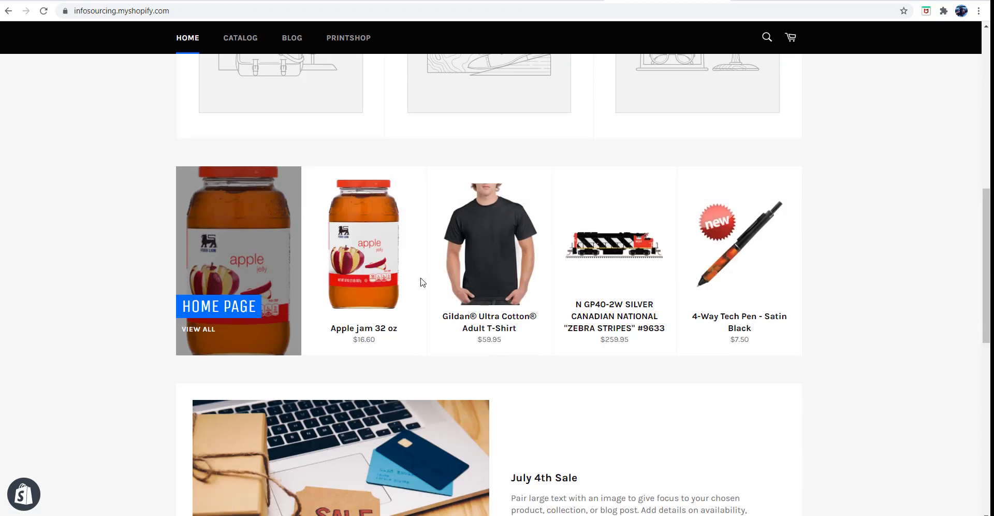
scroll(421, 281, "down", 3)
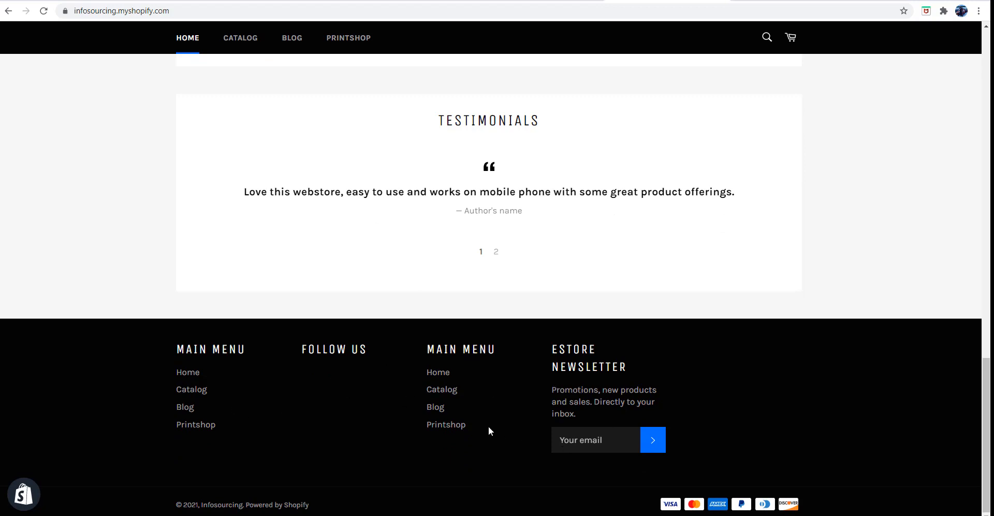
scroll(489, 427, "up", 15)
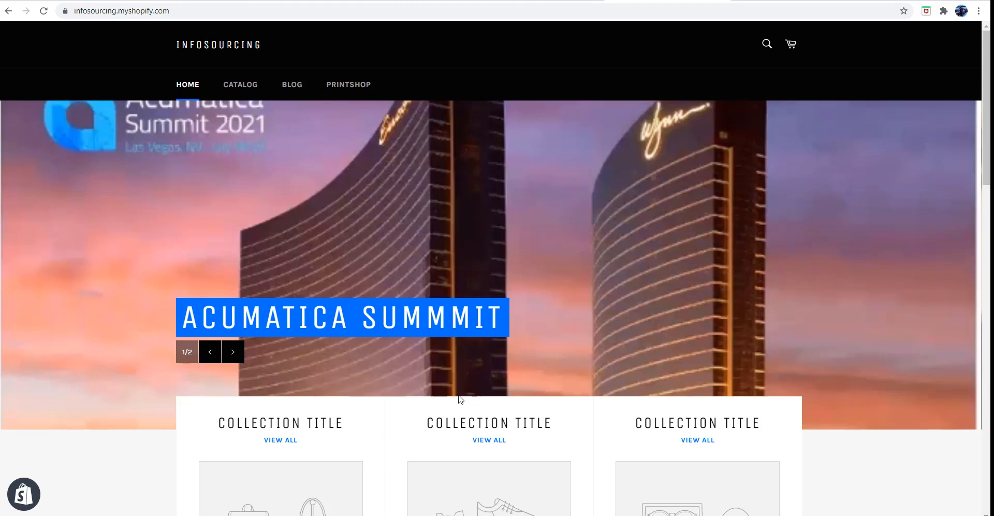
scroll(490, 332, "down", 2)
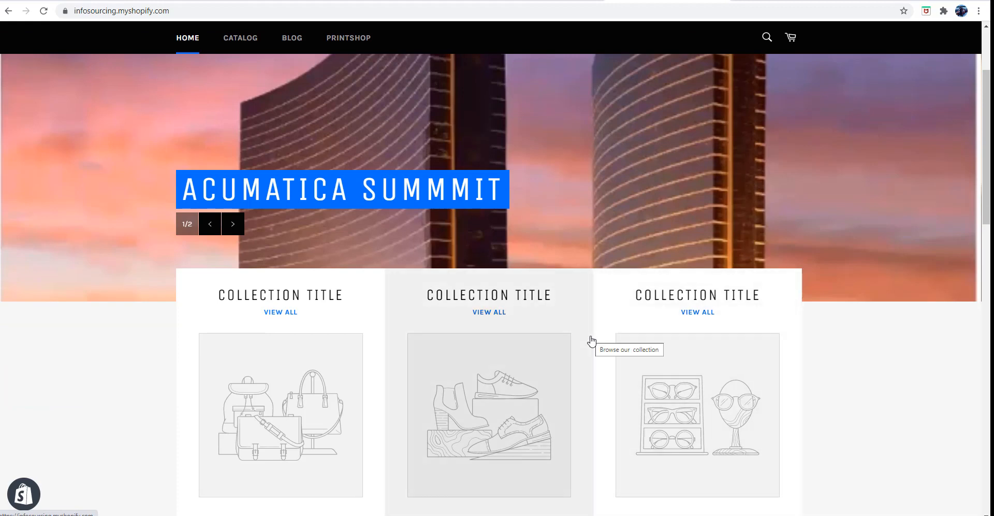
Step: Switch to the Shopify admin and review the store's products, inventory, customers, orders and settings overview
left_click(430, 2)
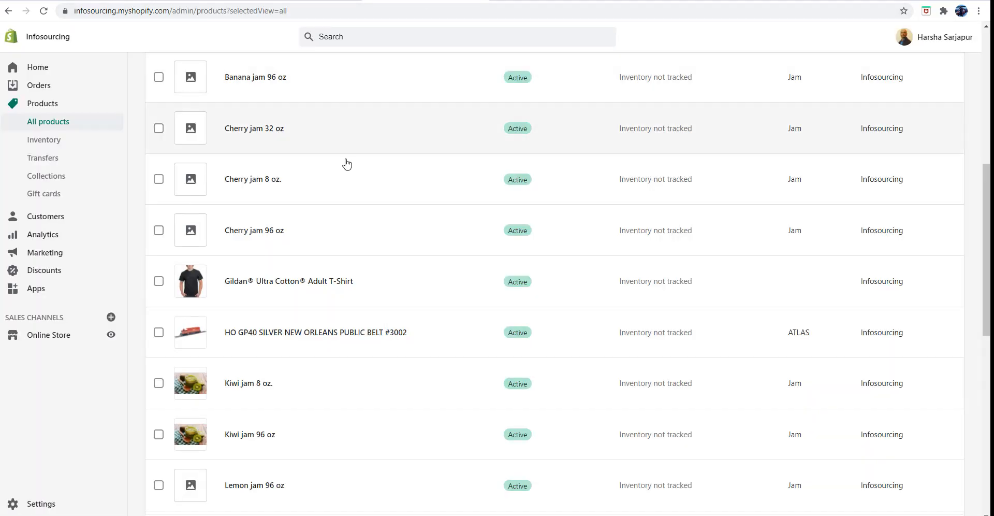
scroll(344, 162, "up", 7)
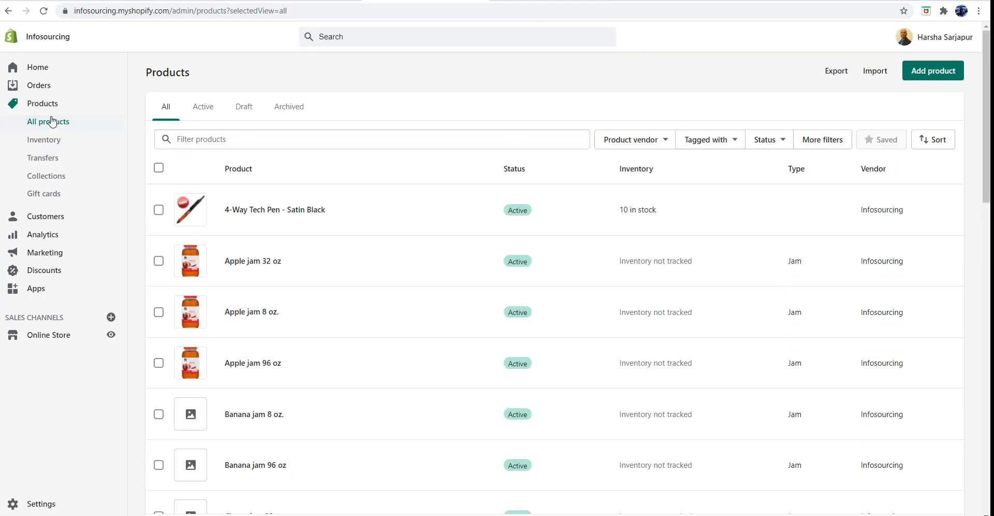
left_click(45, 145)
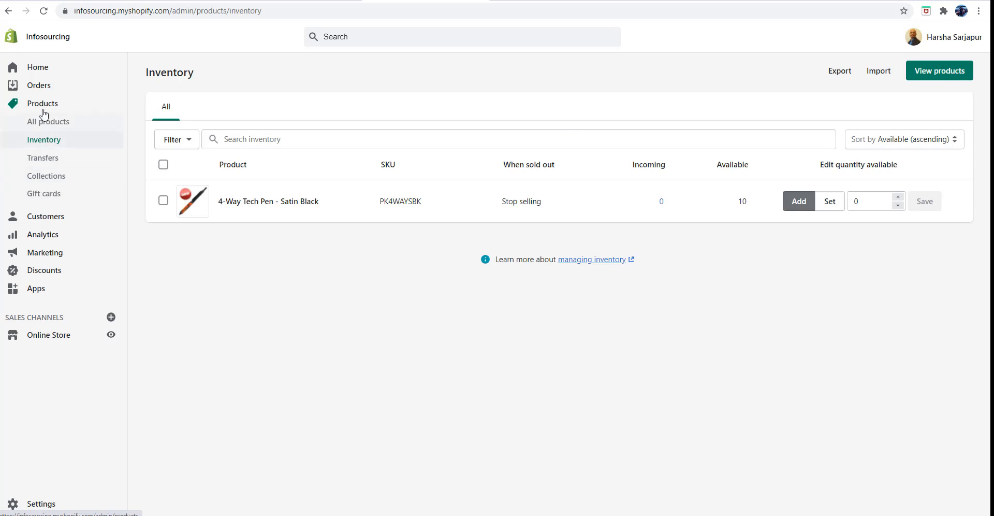
left_click(42, 216)
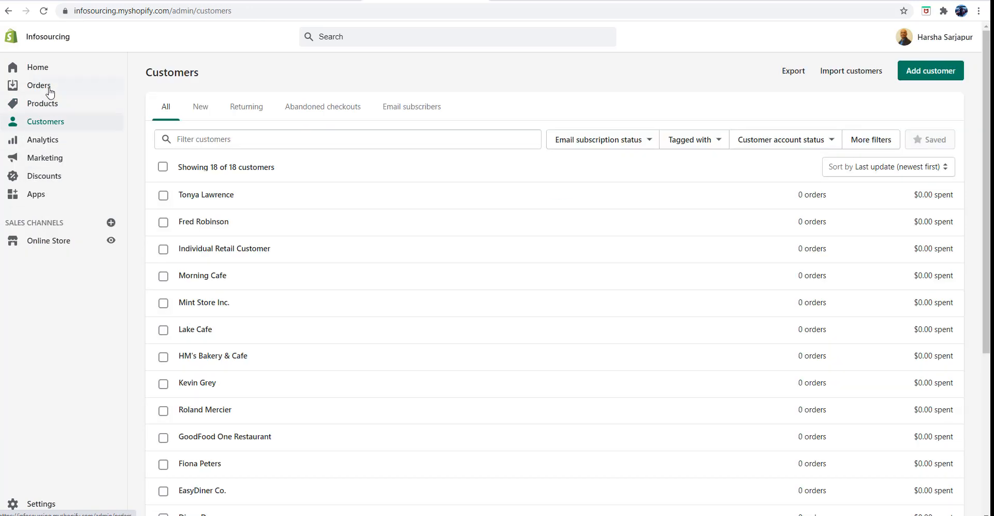
left_click(49, 89)
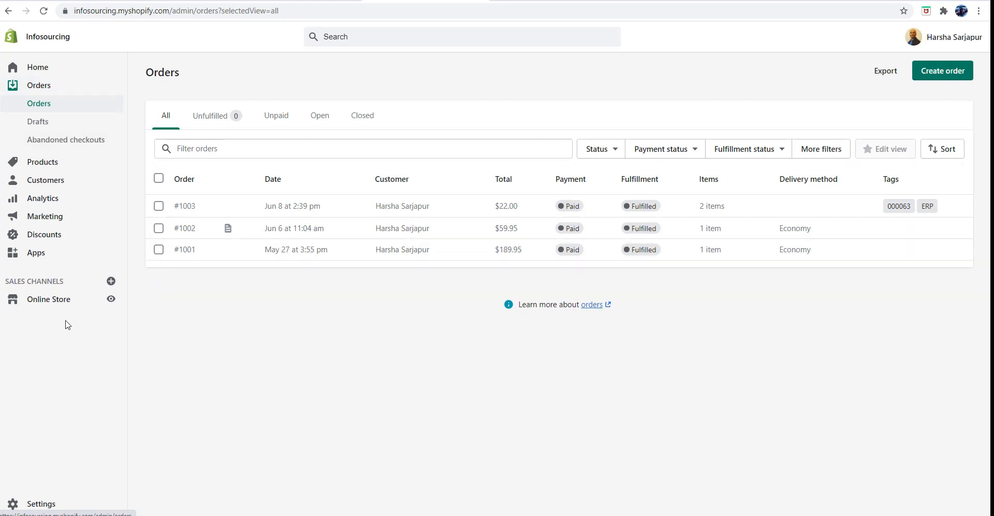
left_click(40, 507)
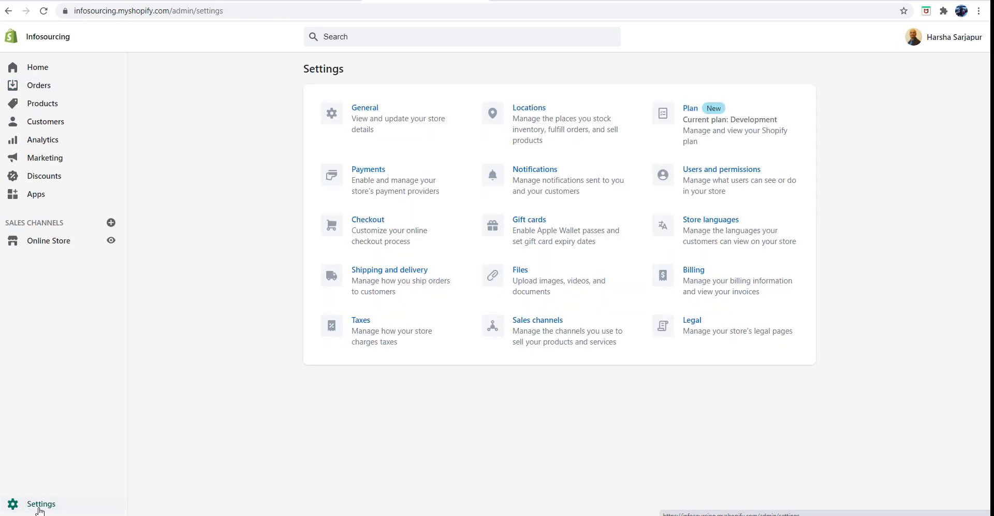
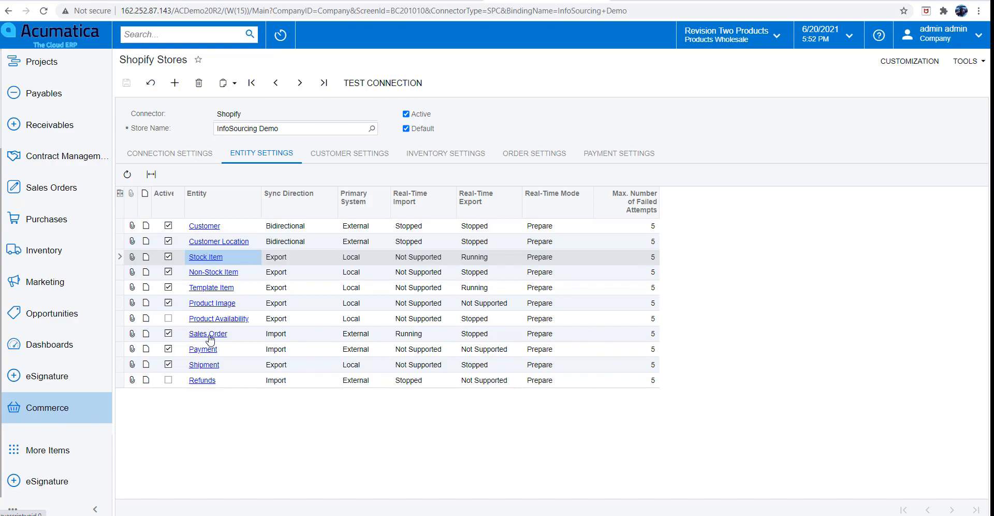
Step: Open the Sales Order entity from the Acumatica Shopify store and examine its import mapping, including the available target fields of the first row
left_click(209, 335)
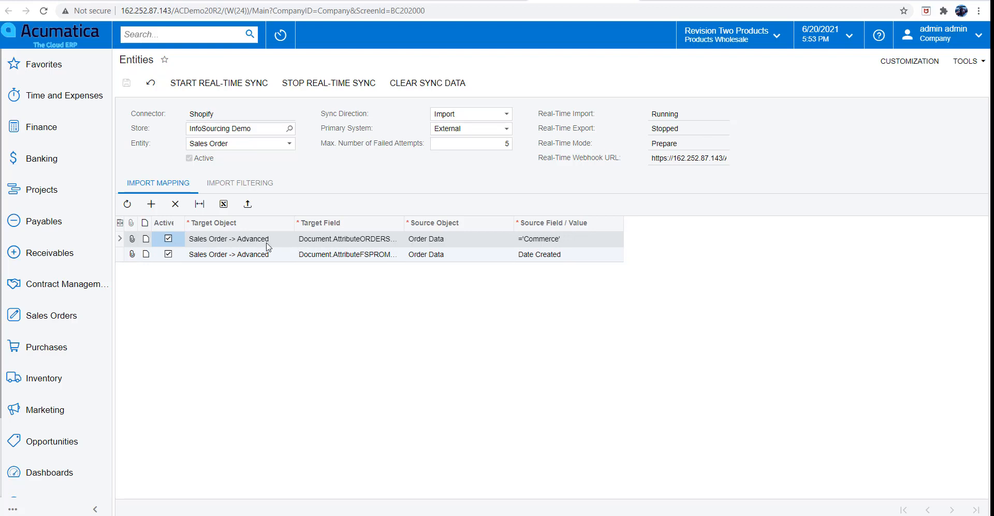
left_click(371, 243)
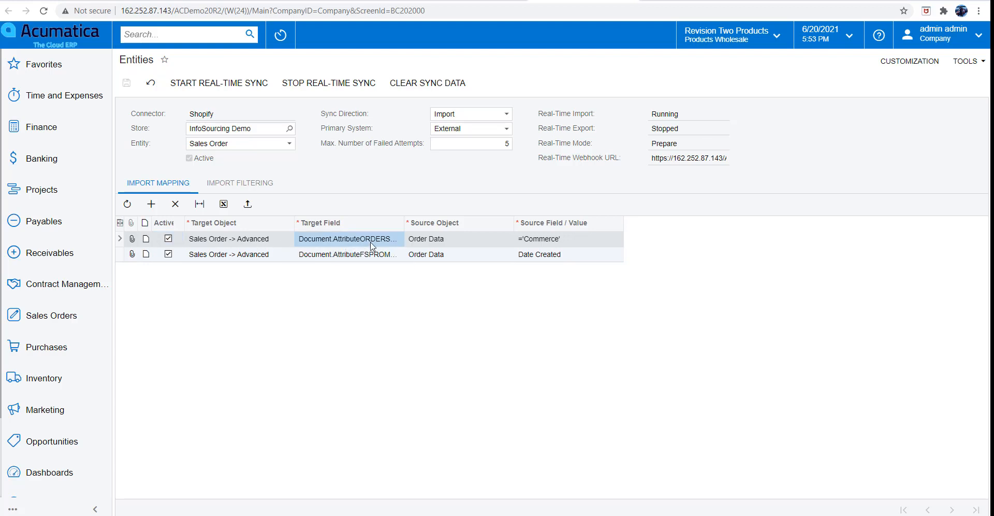
left_click(371, 243)
left_click(407, 240)
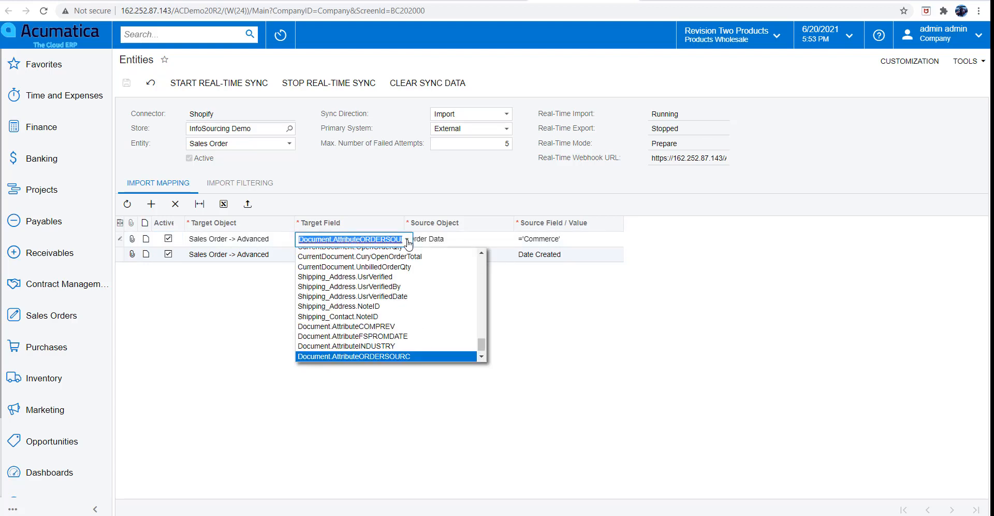
left_click(407, 241)
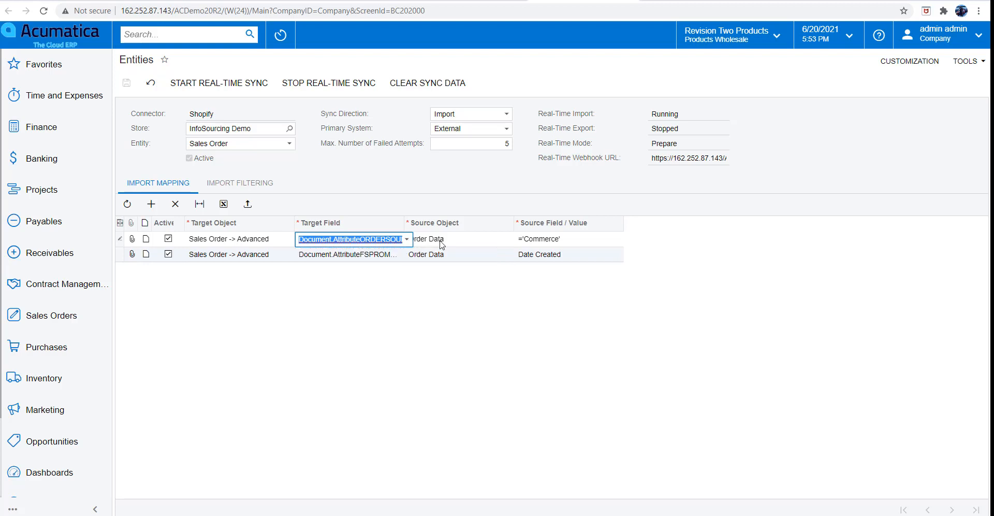
left_click(442, 243)
left_click(526, 242)
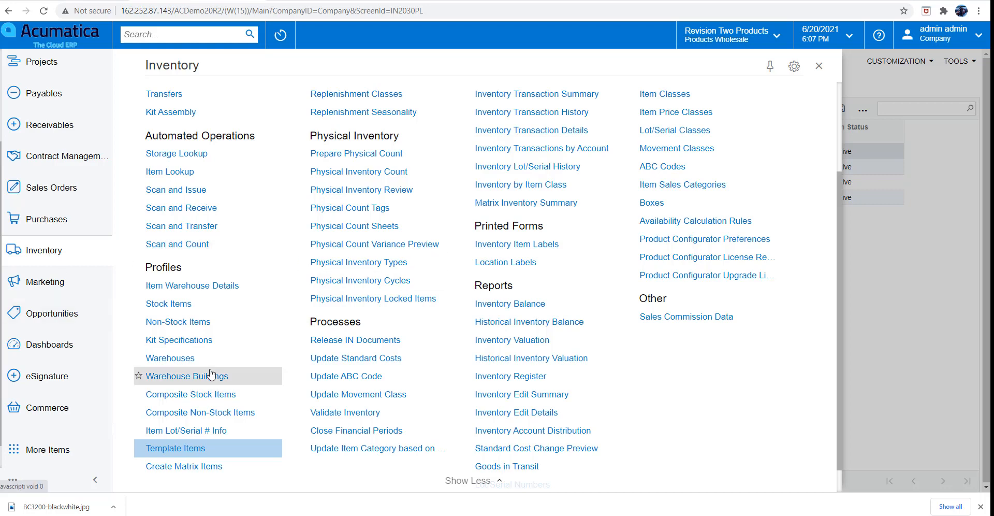
Step: View the list of stock items in the inventory, followed by the list of template items
left_click(172, 306)
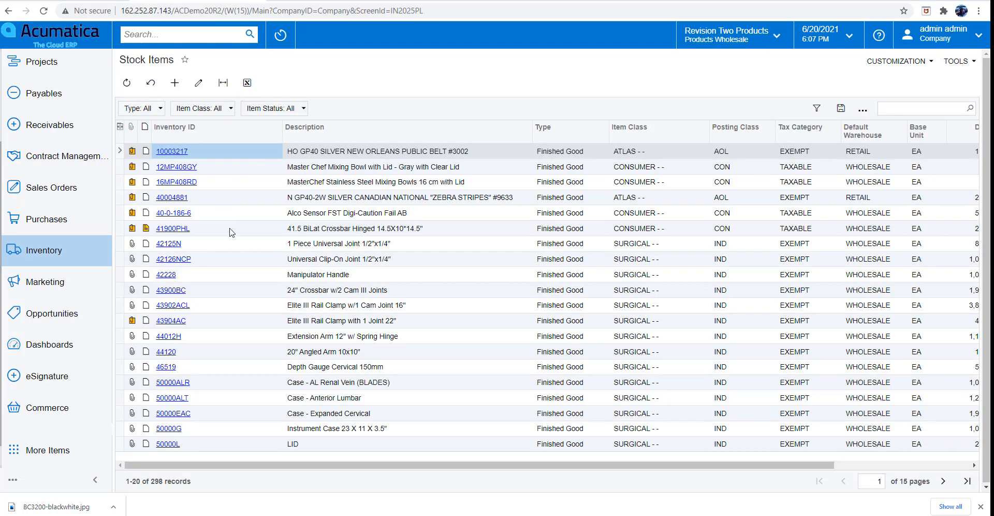
left_click(75, 254)
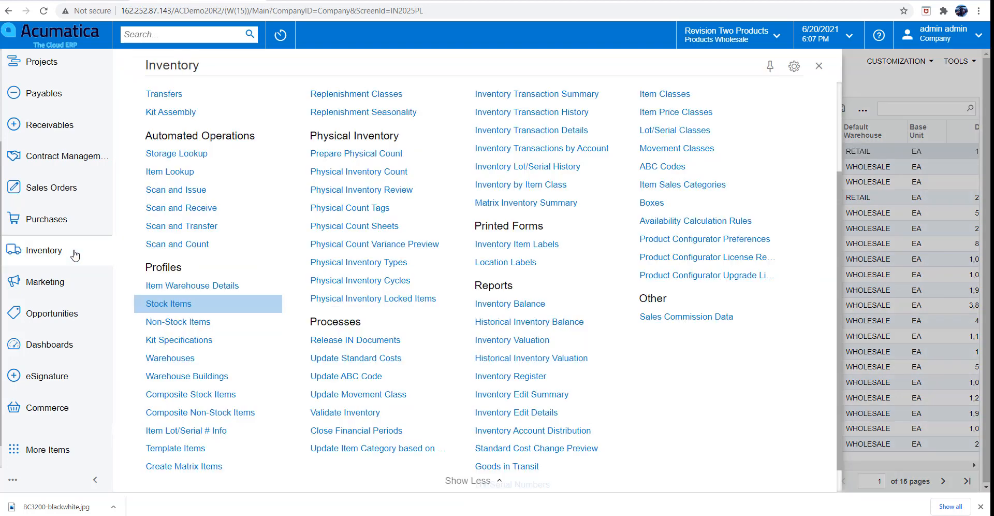
left_click(176, 448)
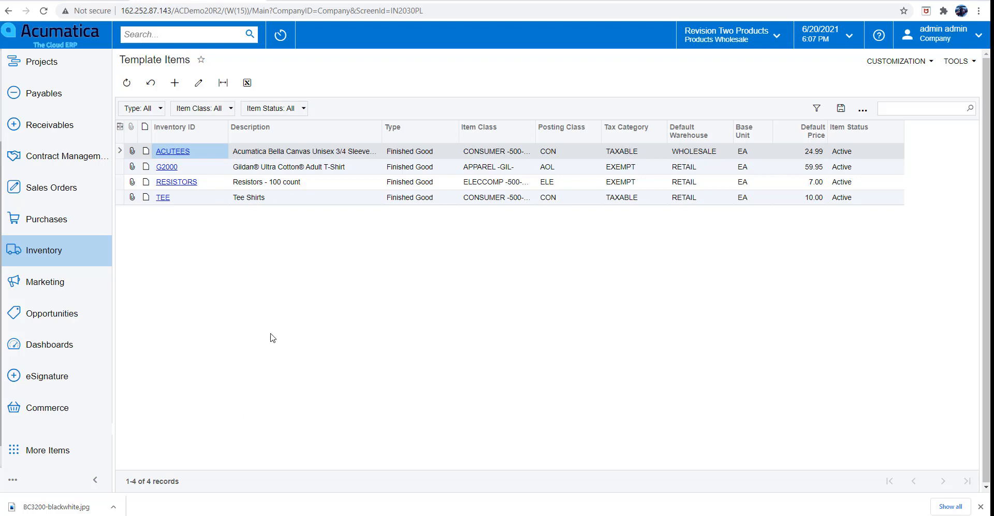
Step: Open the ACUTEES template item and review its pricing, attribute configuration, matrix items and eCommerce settings
left_click(173, 153)
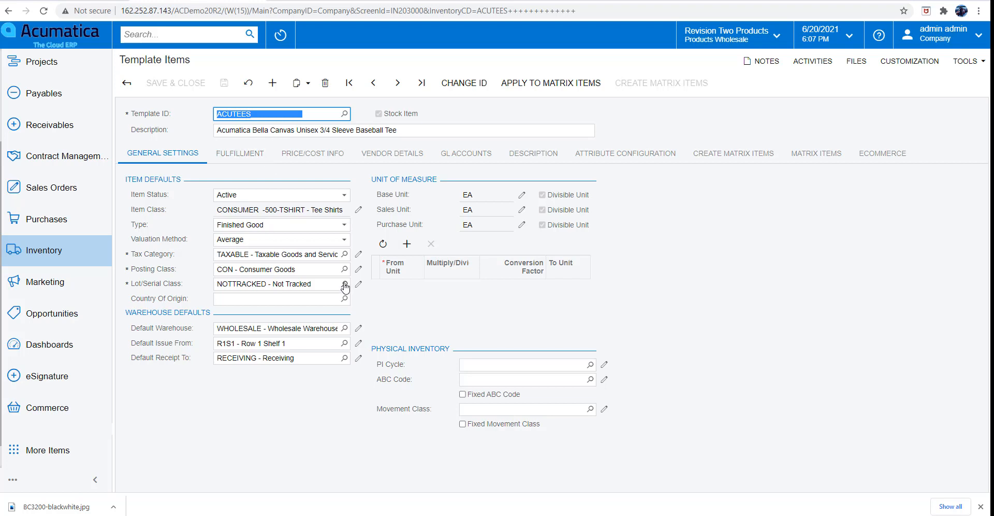
left_click(304, 155)
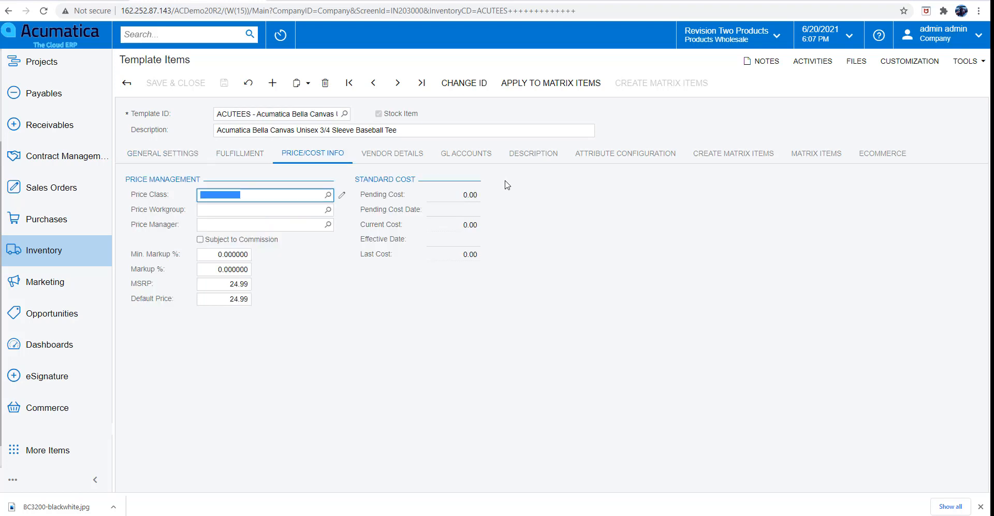
left_click(628, 155)
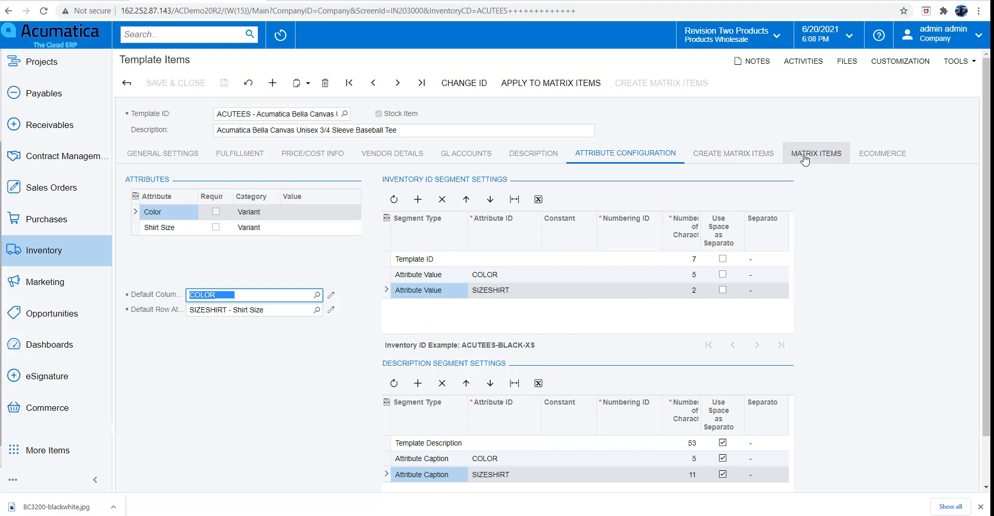
left_click(744, 153)
left_click(810, 154)
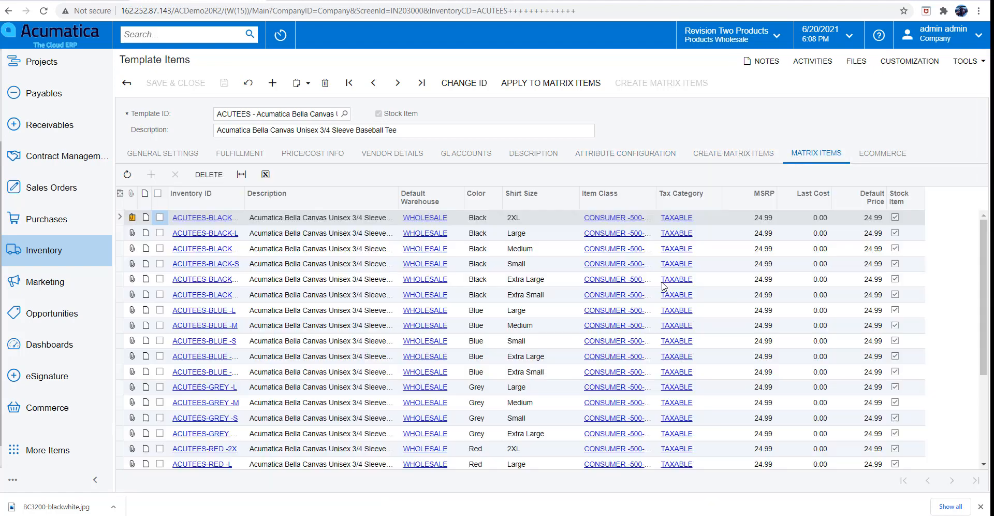
left_click(882, 155)
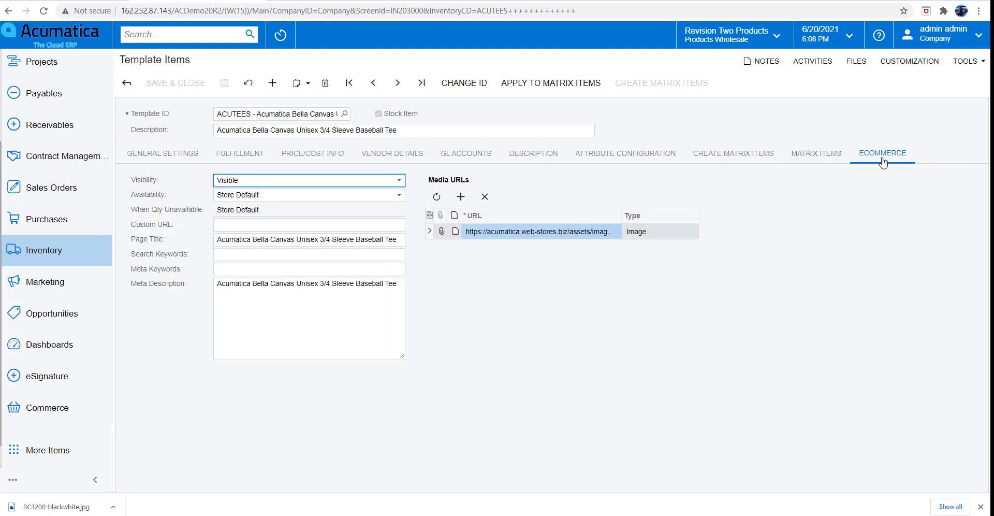
left_click(816, 154)
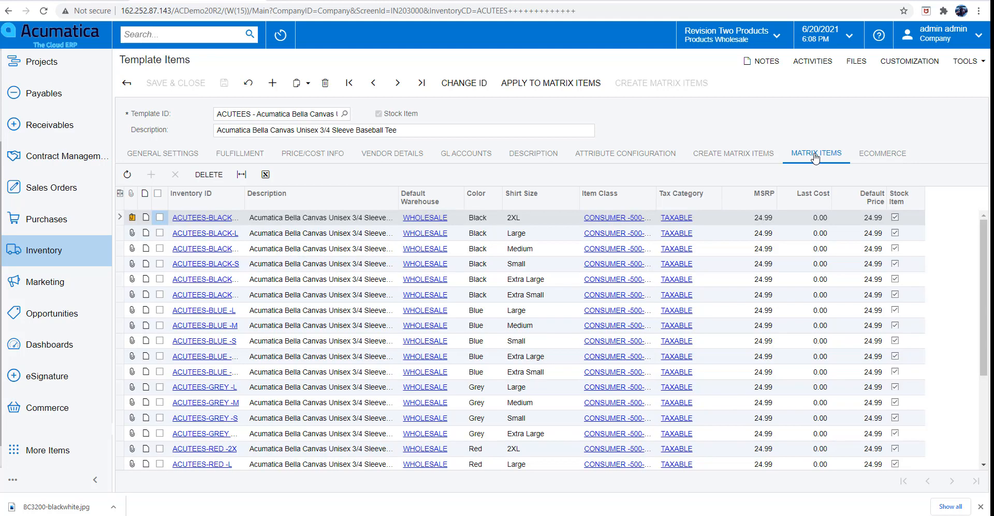
Step: Open the black 2XL matrix item ACUTEES-BLACK-2X and examine its attributes and enlarged product image
left_click(199, 218)
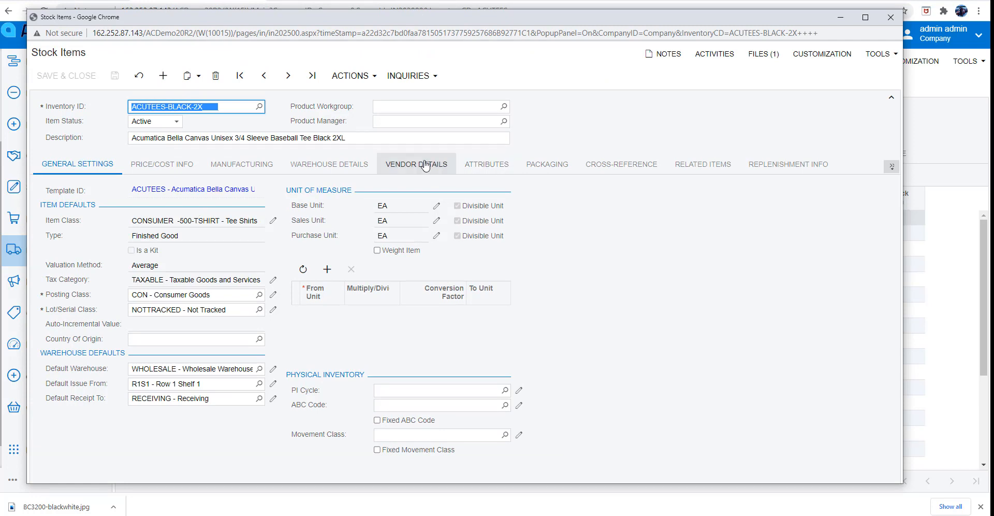
left_click(501, 175)
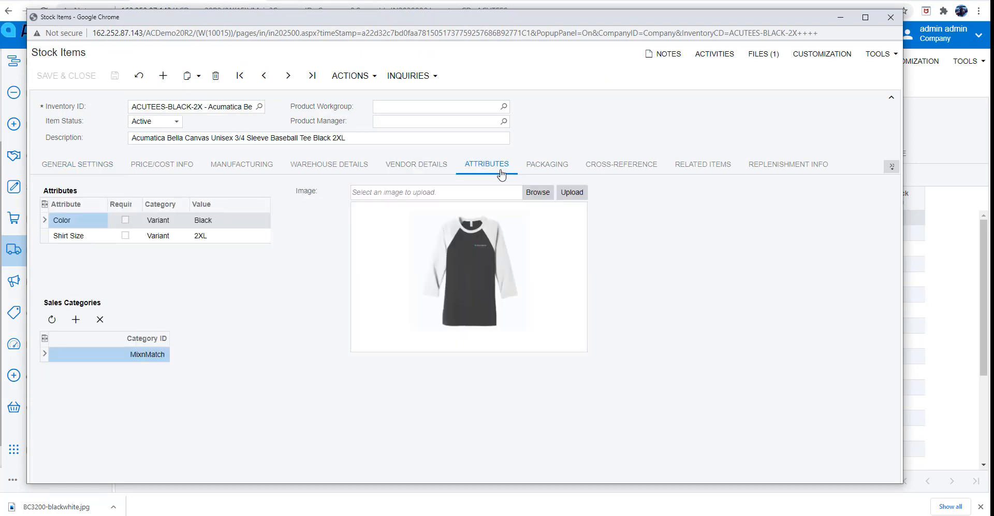
left_click(494, 269)
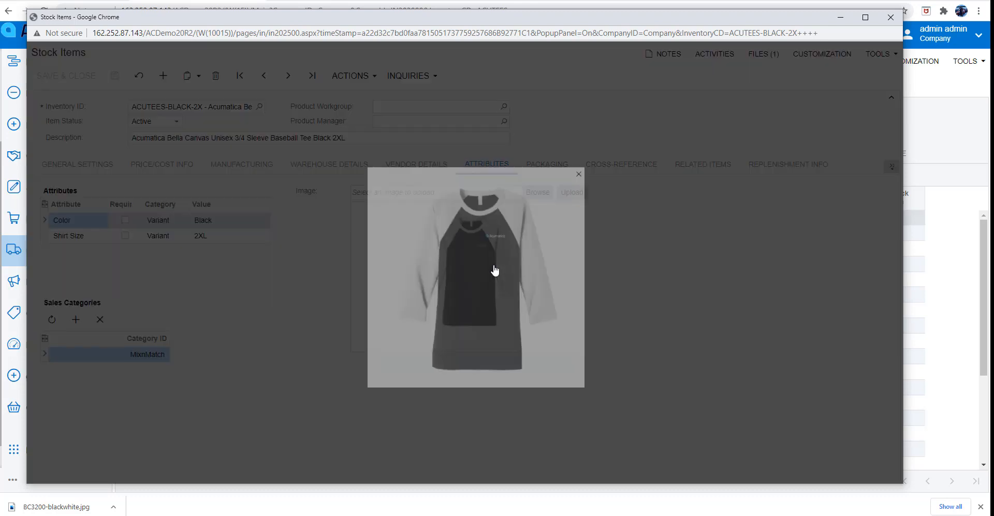
left_click(681, 50)
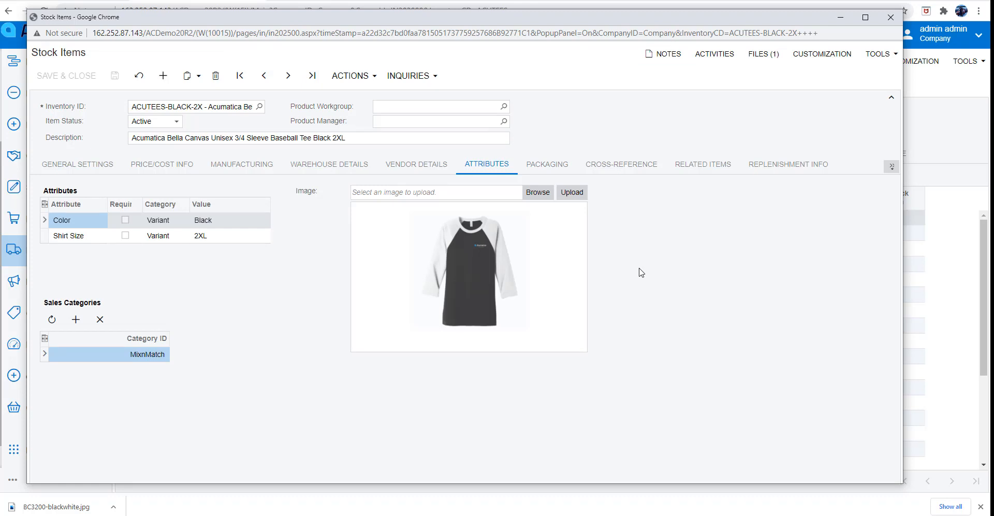
Step: Set the eCommerce visibility of ACUTEES-BLACK-2X to Invisible, then save and close the stock item
left_click(890, 167)
left_click(852, 244)
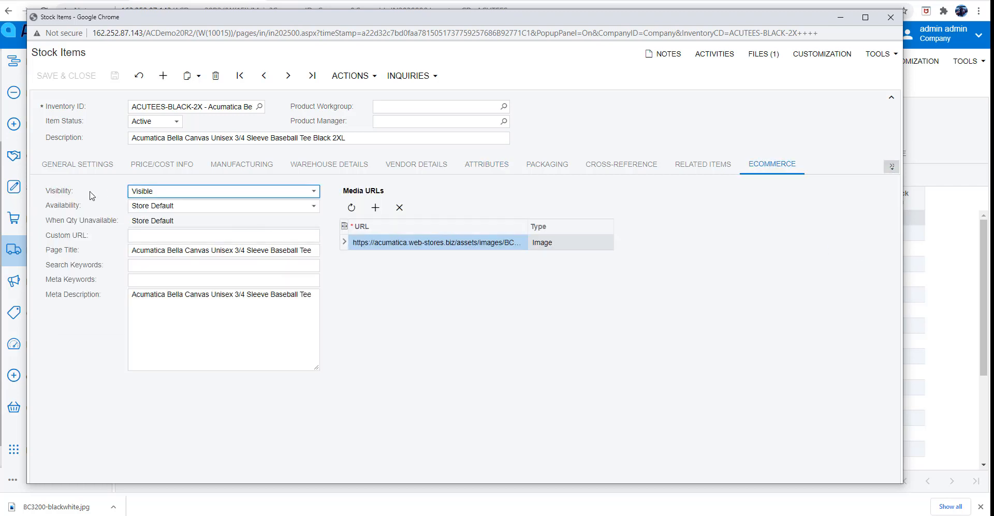
left_click(139, 195)
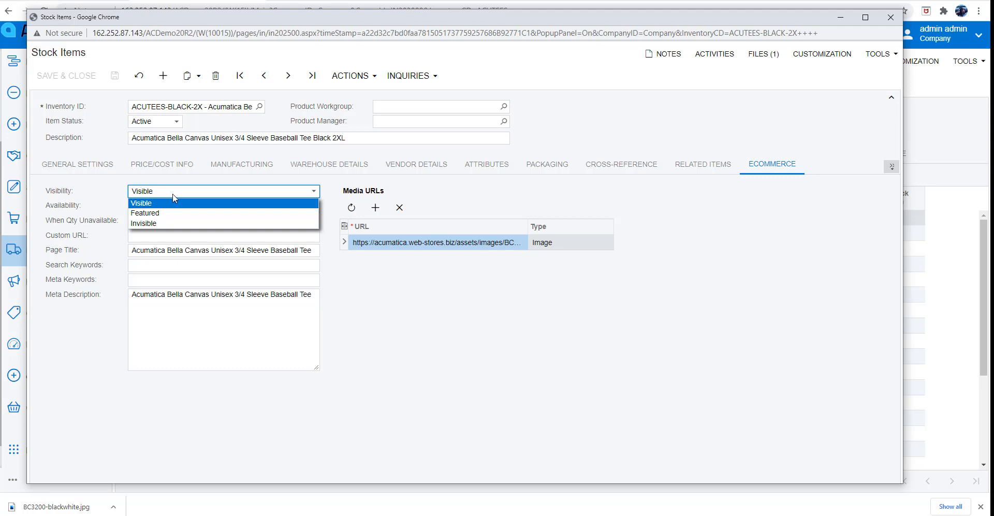
left_click(165, 222)
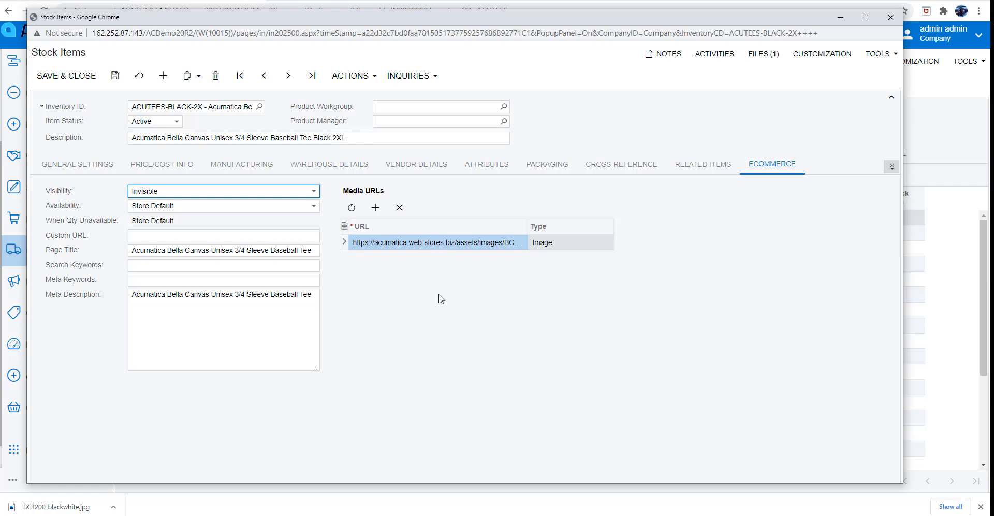
left_click(69, 77)
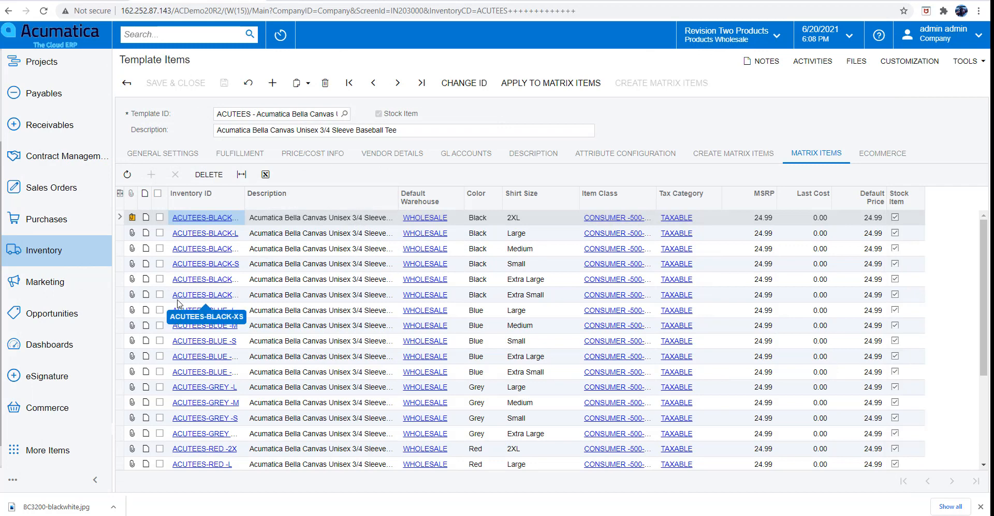
Step: Prepare the Stock Item entity data of the InfoSourcing Demo store for synchronization in Incremental mode
left_click(52, 412)
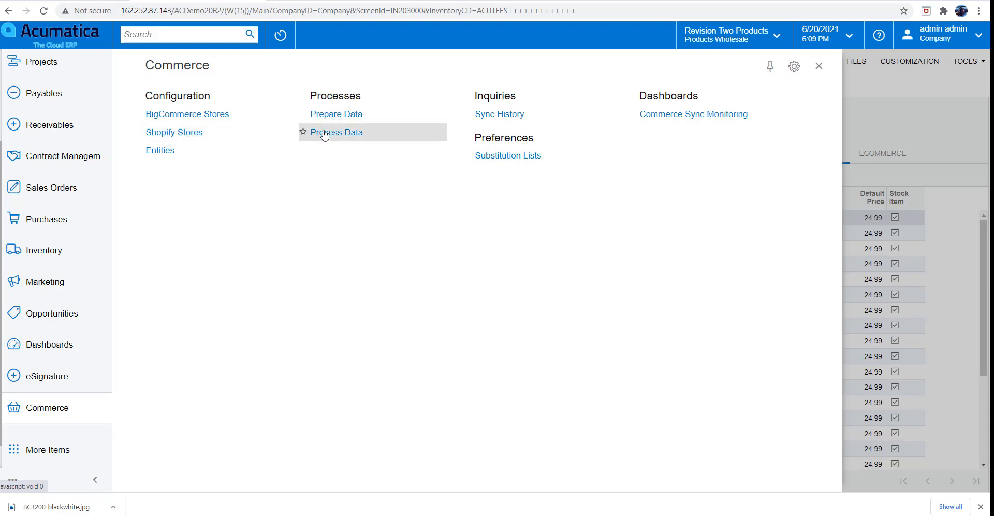
left_click(326, 115)
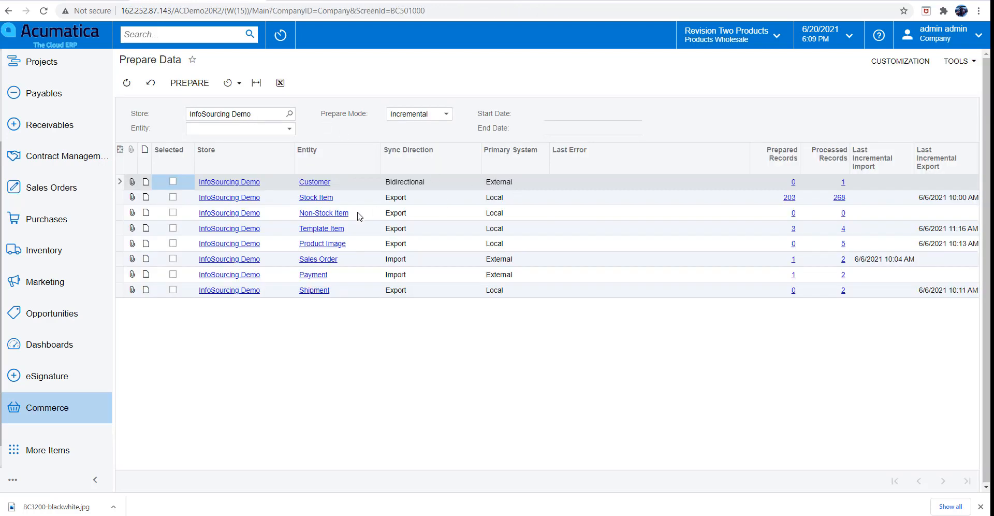
left_click(278, 129)
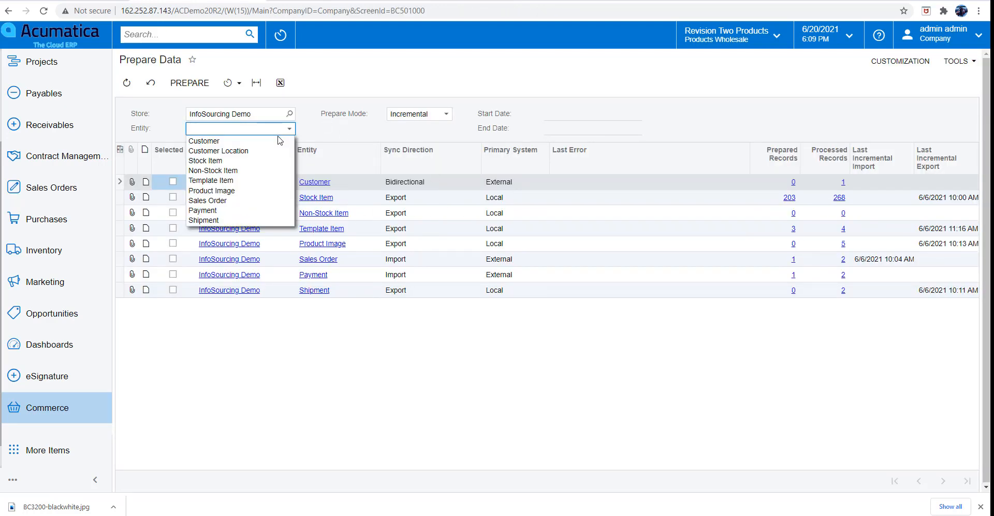
left_click(276, 160)
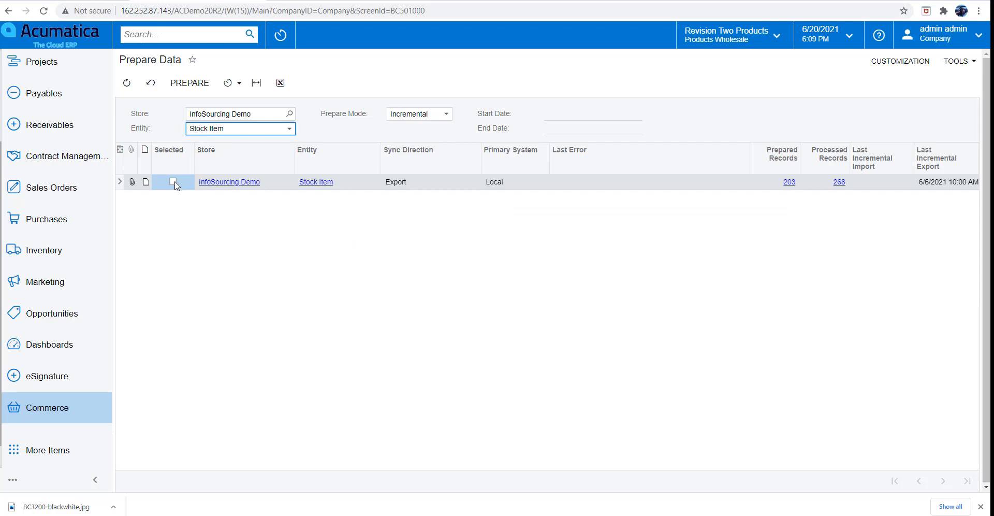
left_click(174, 182)
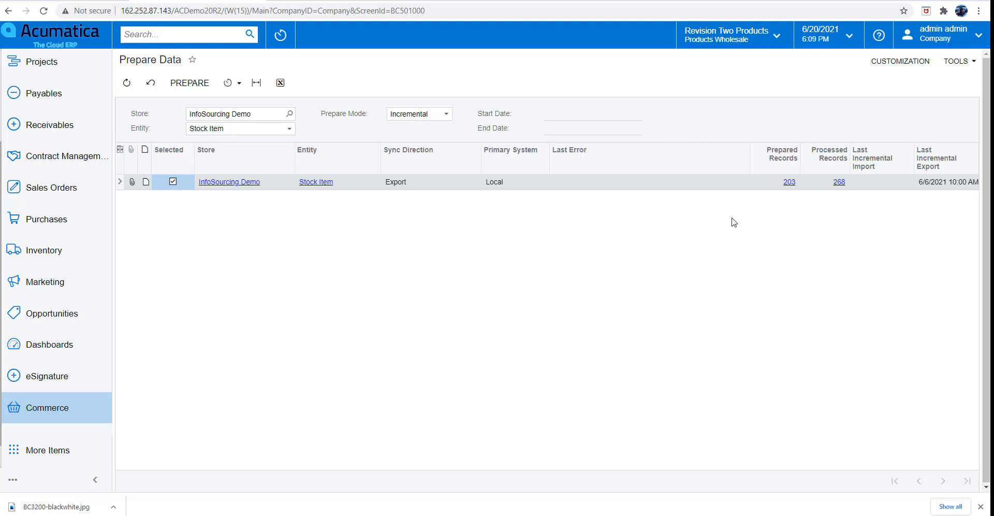
left_click(191, 87)
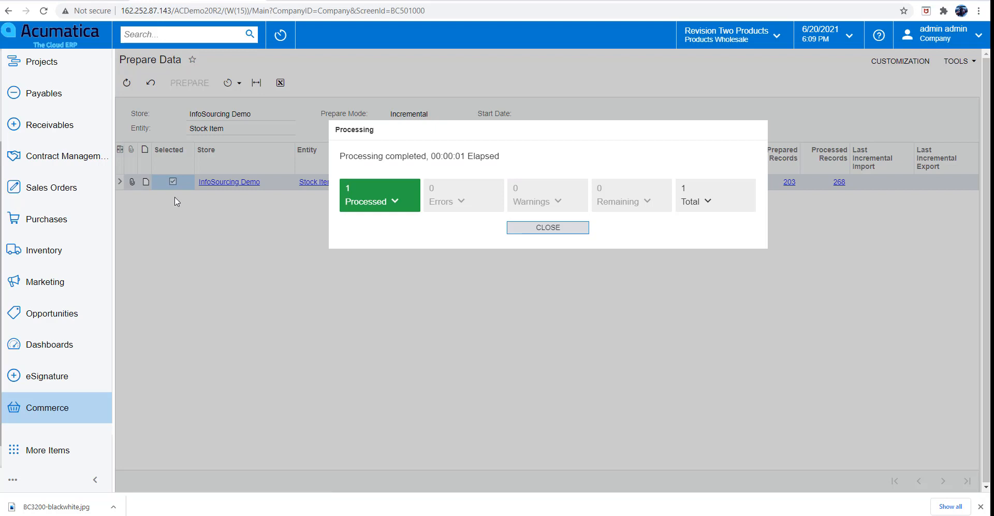
left_click(558, 229)
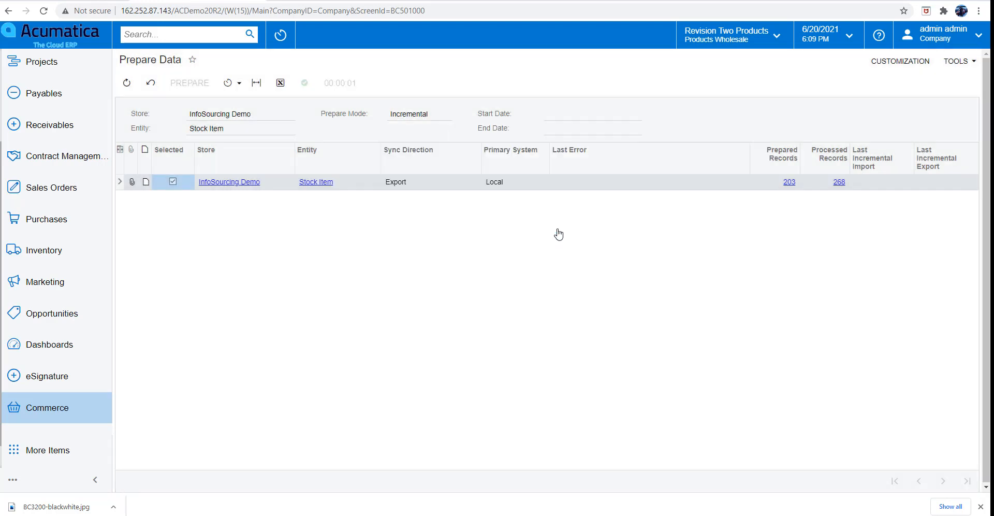
Step: Process the Acumatica Bella Canvas Unisex 3/4 Sleeve Baseball Tee template item for the InfoSourcing Demo store and review the processing details
left_click(75, 420)
left_click(332, 136)
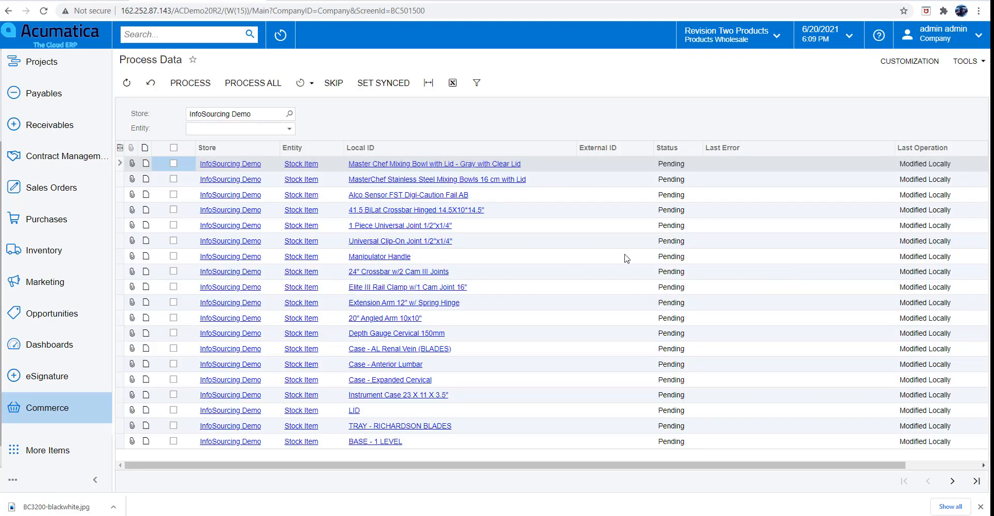
left_click(284, 131)
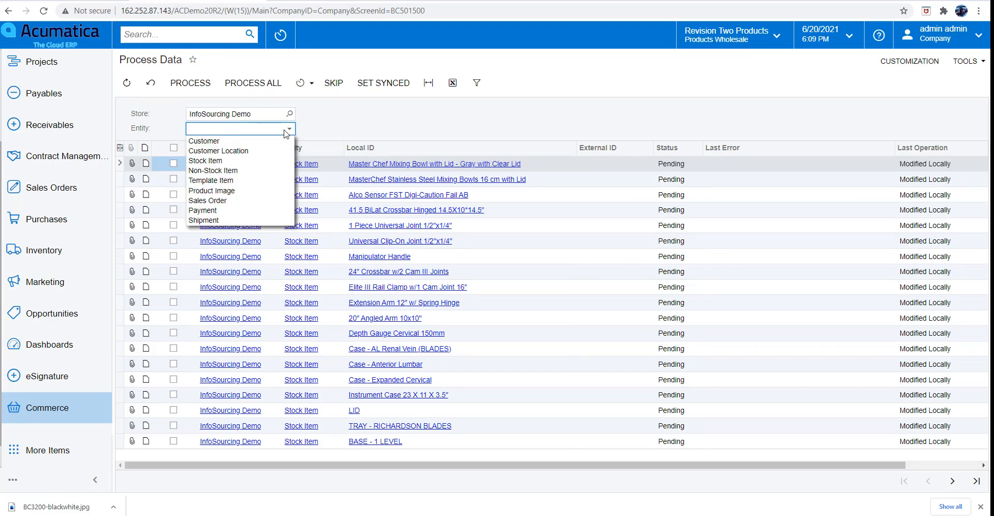
left_click(276, 182)
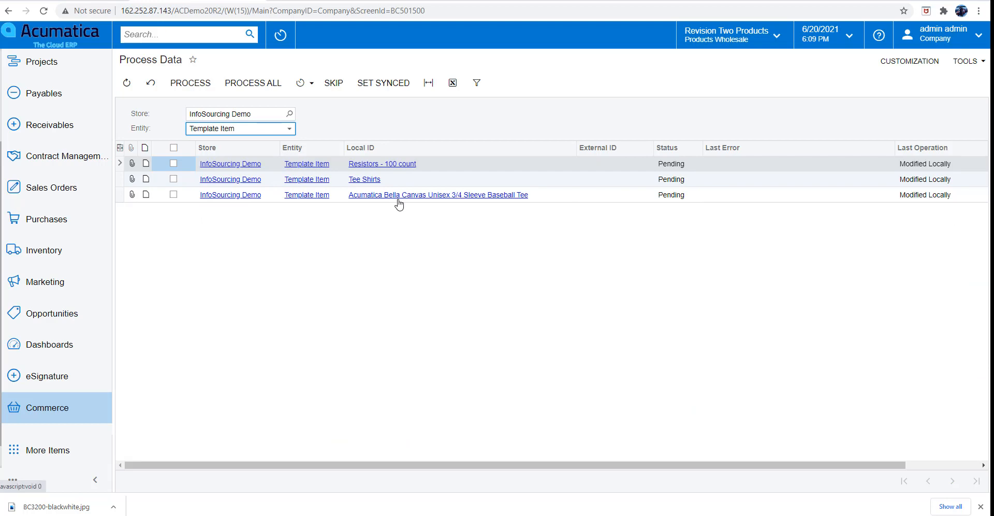
left_click(174, 194)
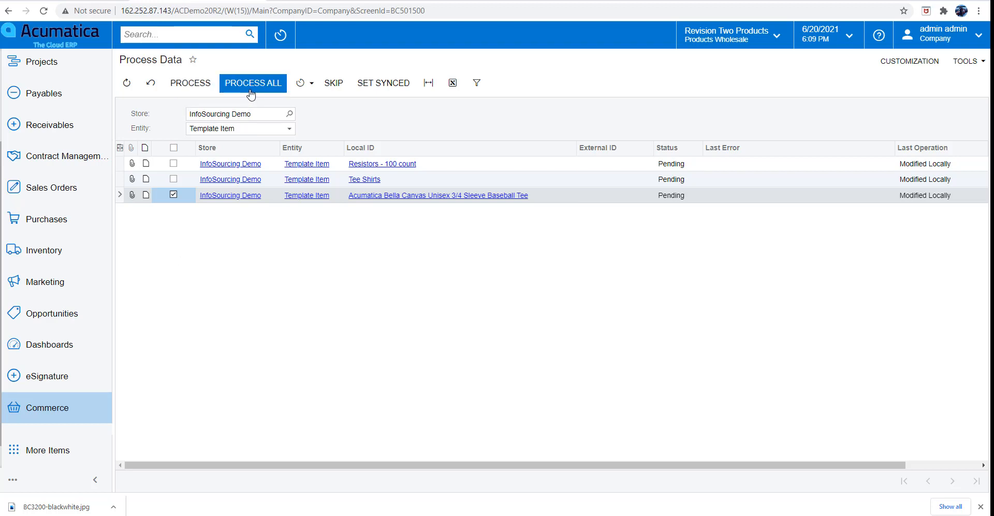
left_click(196, 87)
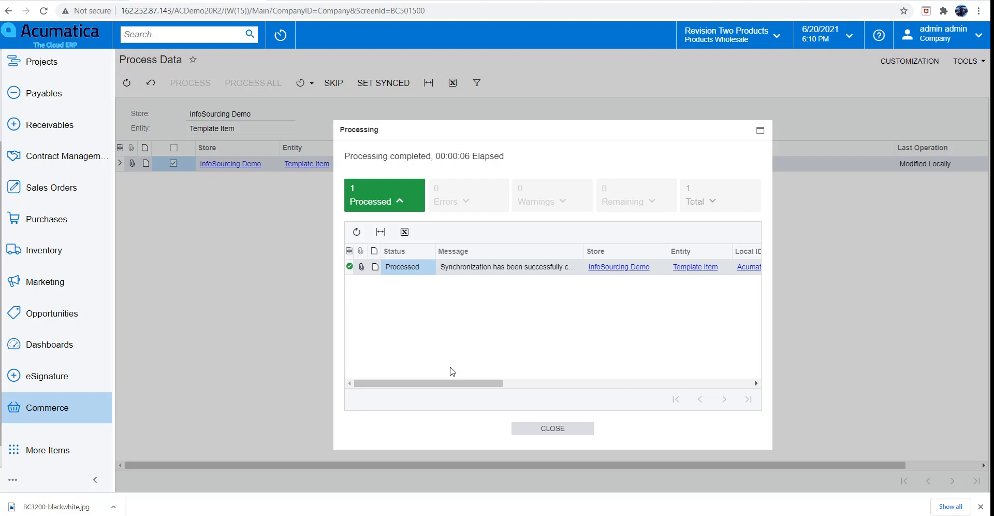
left_click_drag(461, 387, 526, 387)
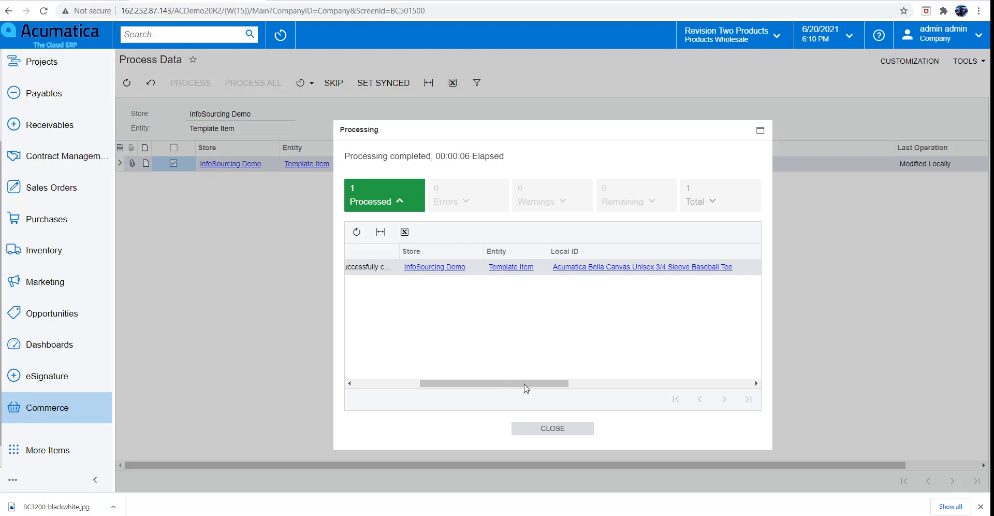
left_click_drag(537, 387, 741, 386)
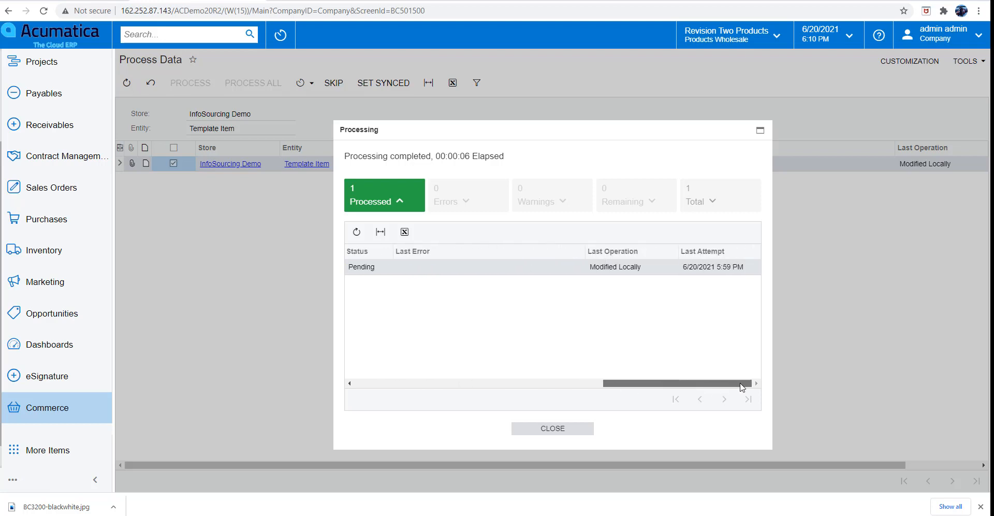
left_click(549, 429)
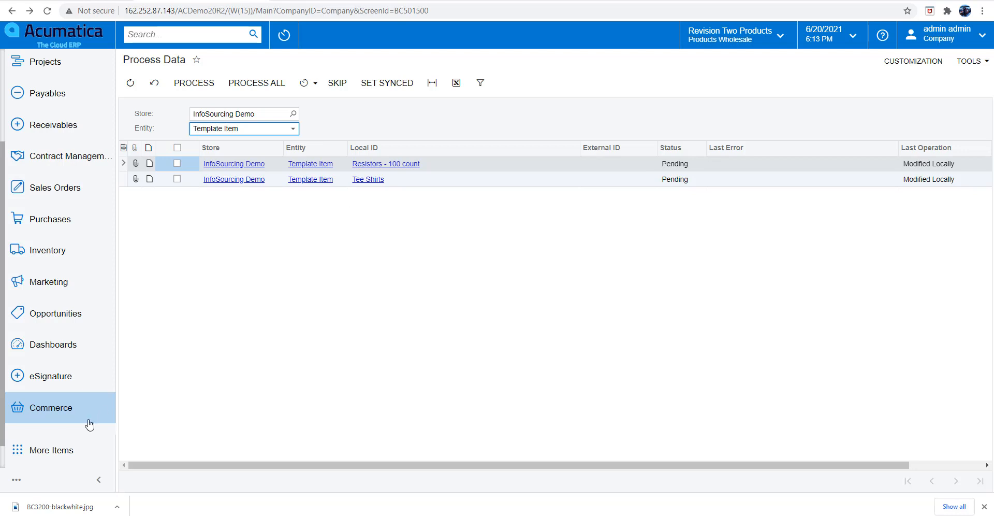
Step: View the template item sync history and open the baseball tee's Shopify product from its external ID
left_click(72, 415)
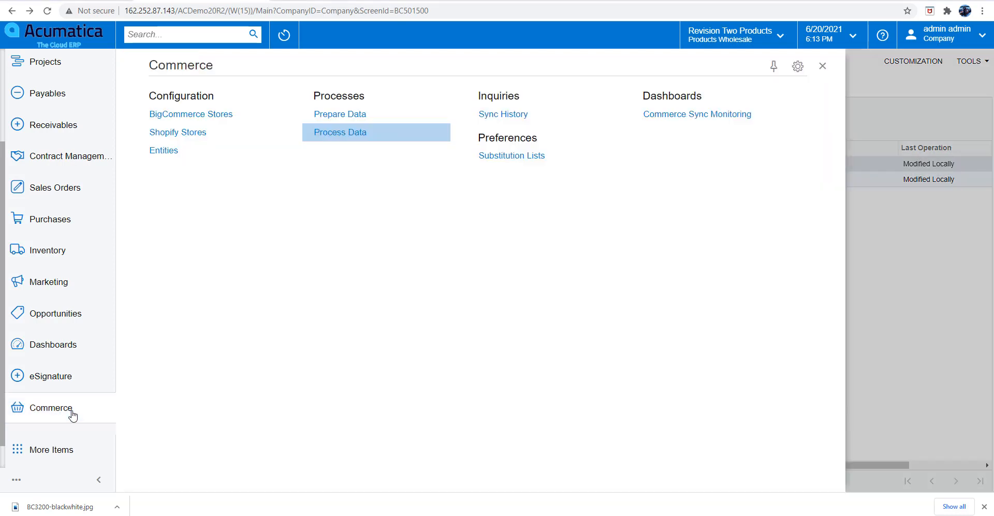
left_click(499, 118)
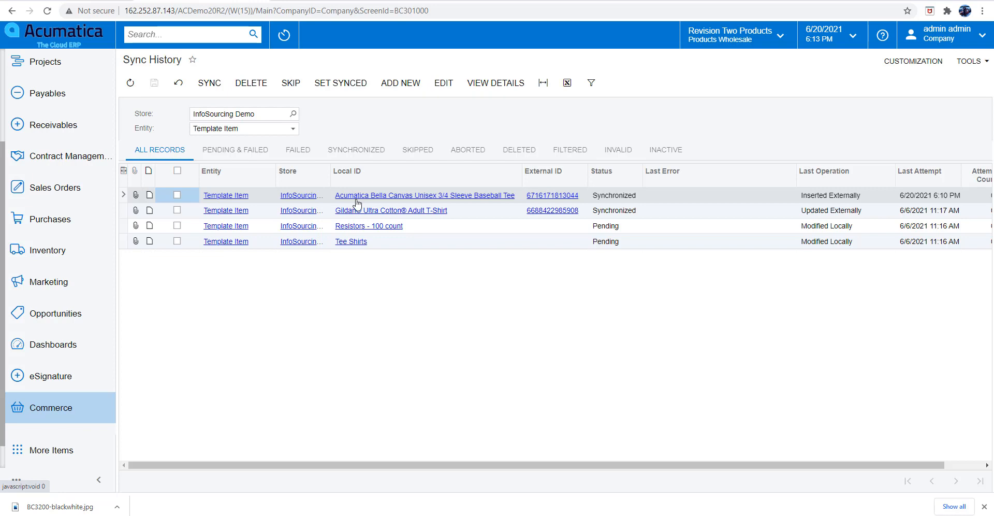
left_click(554, 199)
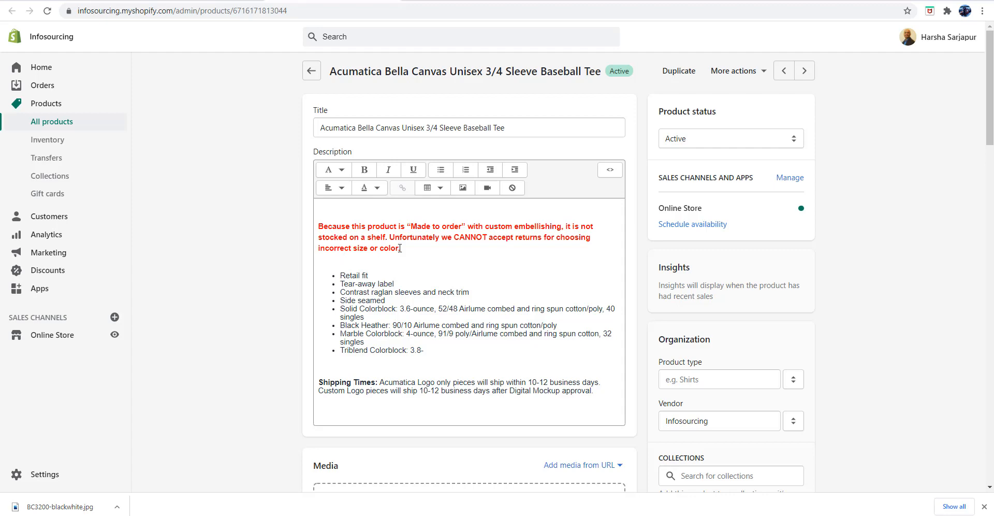
Step: Examine the description, media and colour and size variants of the baseball tee product in Shopify
scroll(400, 248, "down", 12)
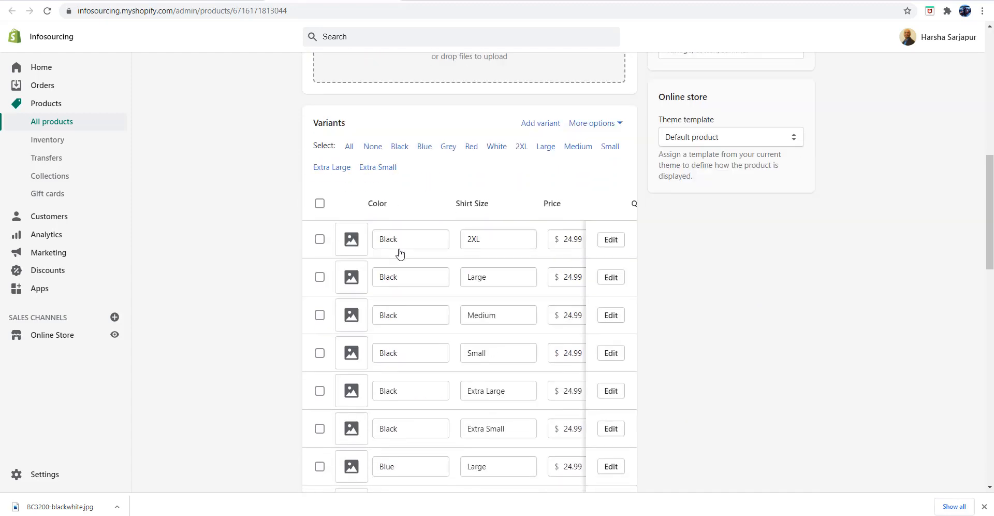
scroll(400, 254, "up", 3)
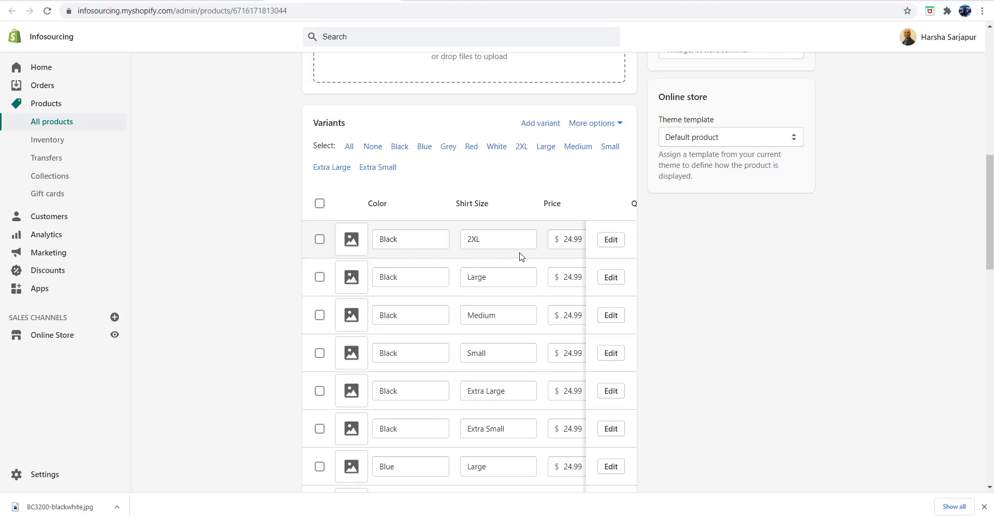
scroll(522, 256, "down", 15)
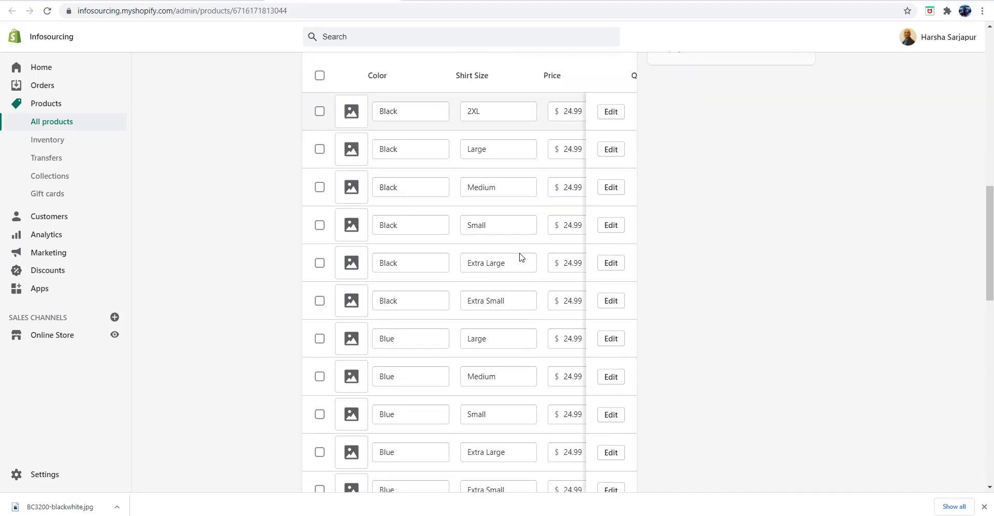
scroll(521, 257, "down", 2)
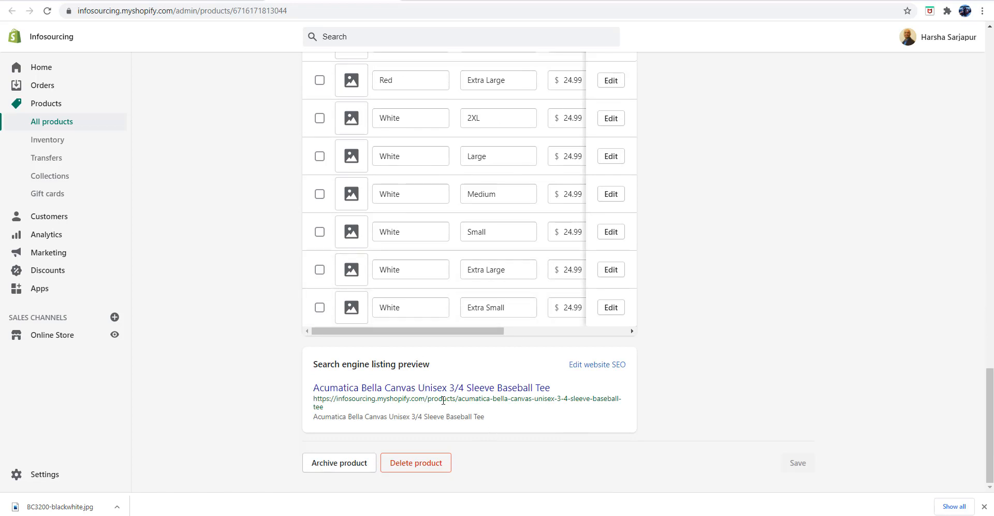
scroll(637, 386, "up", 15)
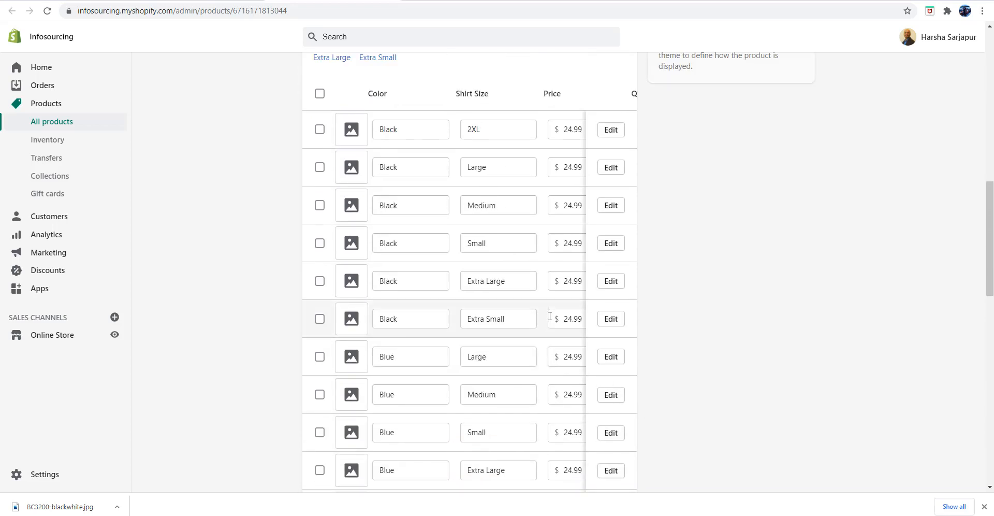
scroll(550, 284, "up", 2)
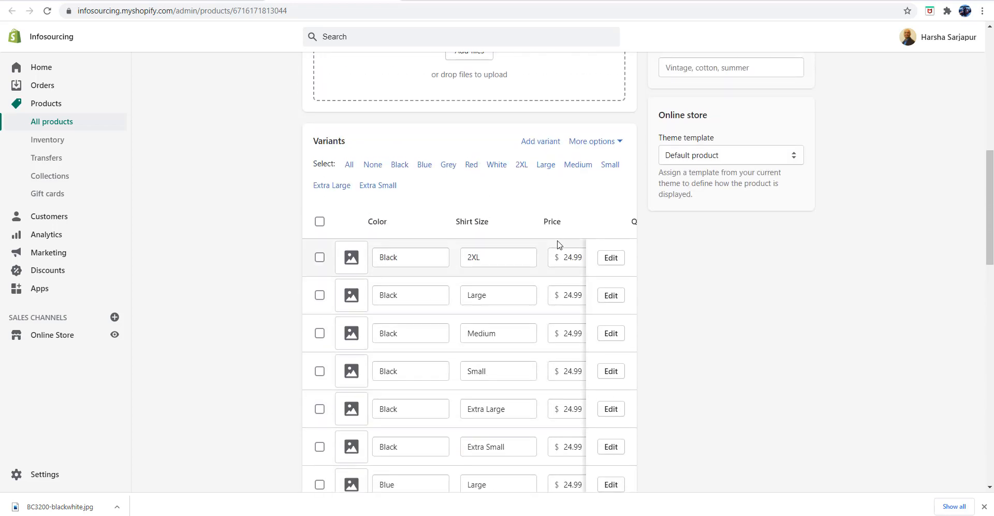
scroll(558, 245, "up", 5)
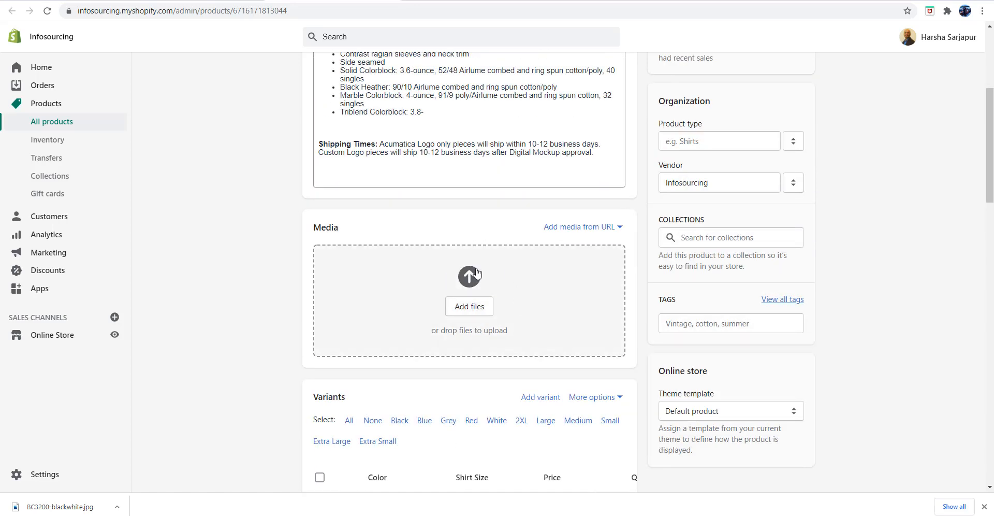
scroll(554, 255, "up", 2)
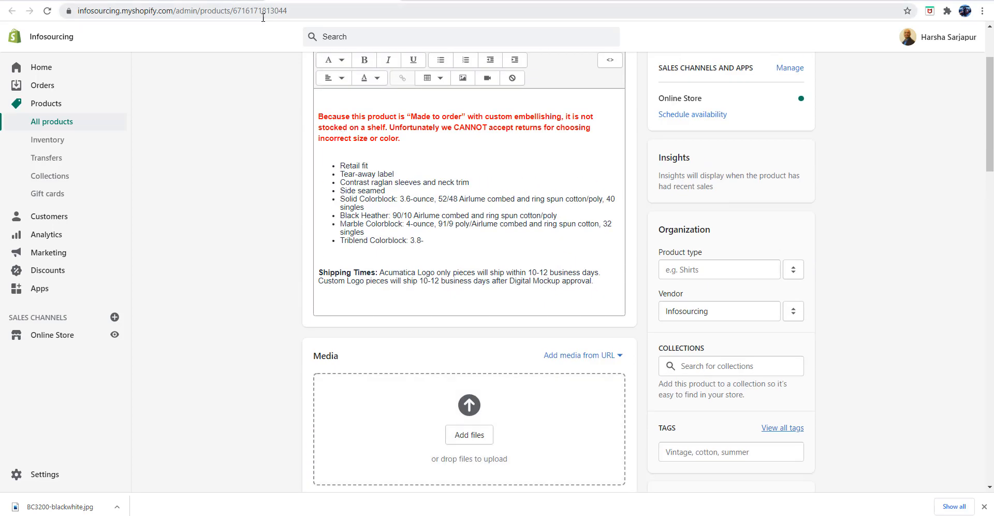
Step: Return to Acumatica and view the InfoSourcing Demo store's entity settings for Product Image
left_click(191, 1)
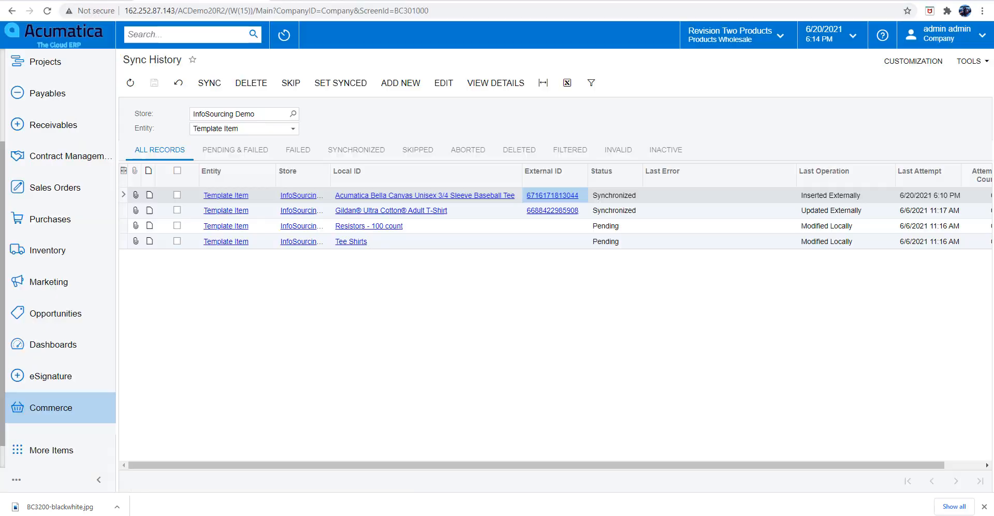
left_click(80, 408)
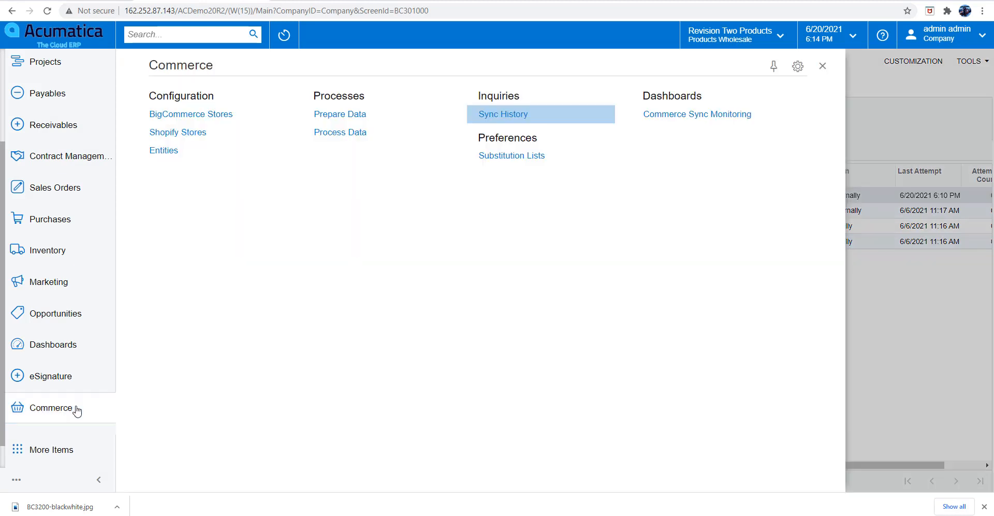
left_click(164, 150)
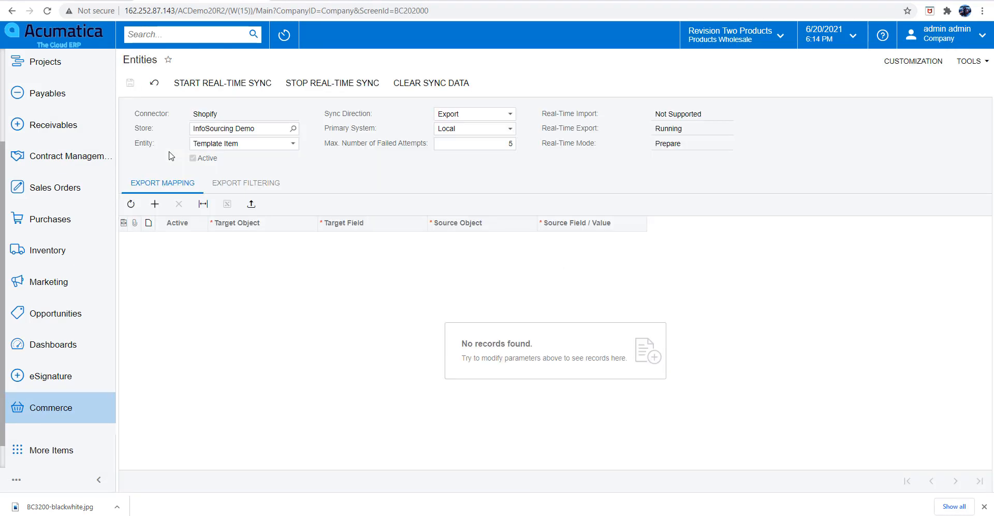
left_click(237, 144)
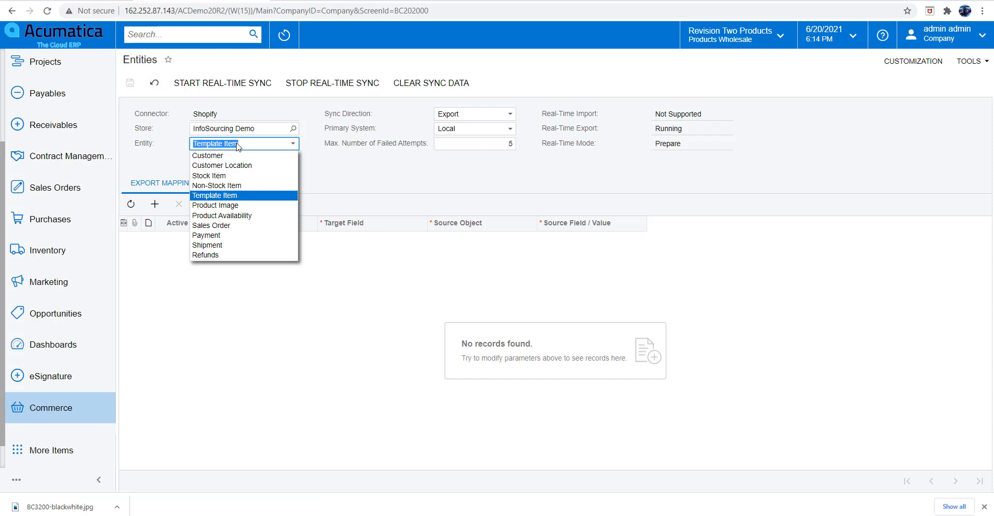
left_click(227, 205)
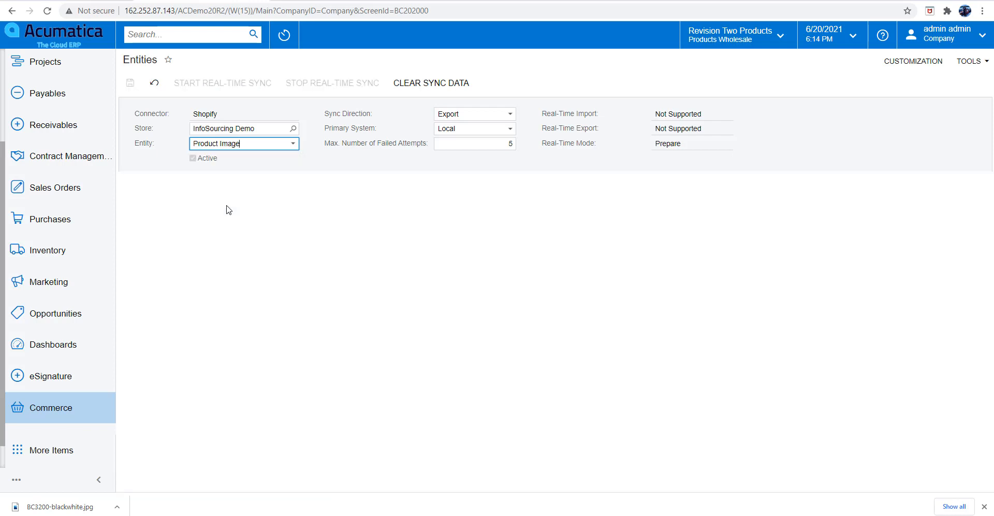
Step: Prepare the Product Image data for the InfoSourcing Demo store in Incremental mode
left_click(49, 417)
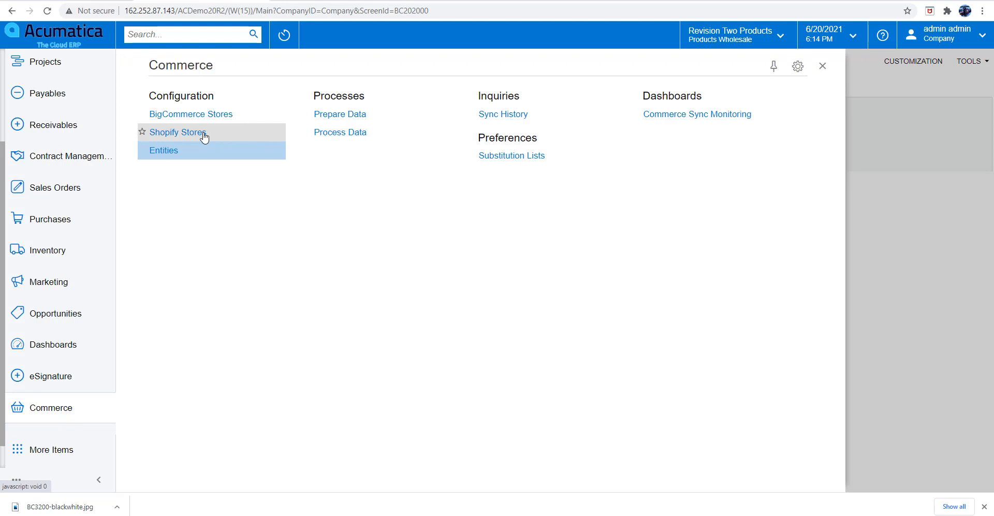
left_click(328, 114)
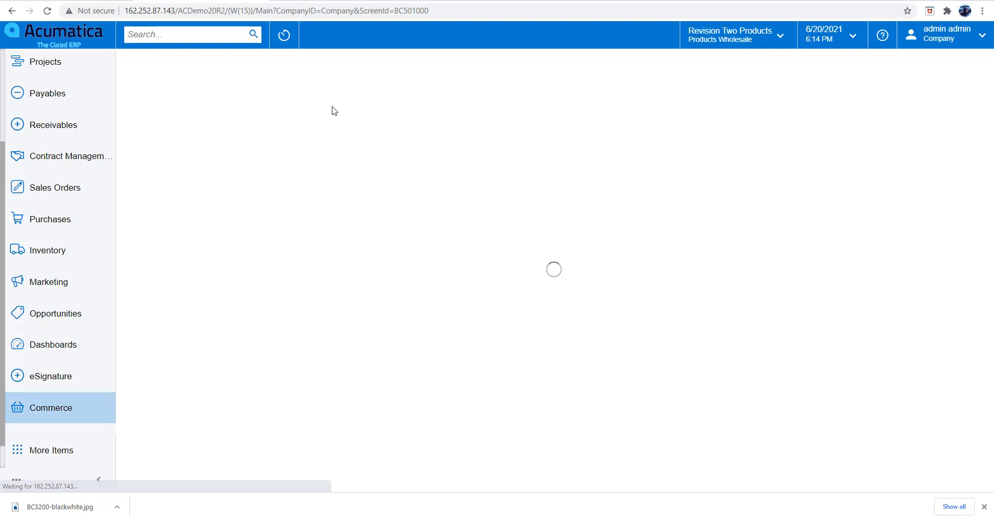
left_click(266, 129)
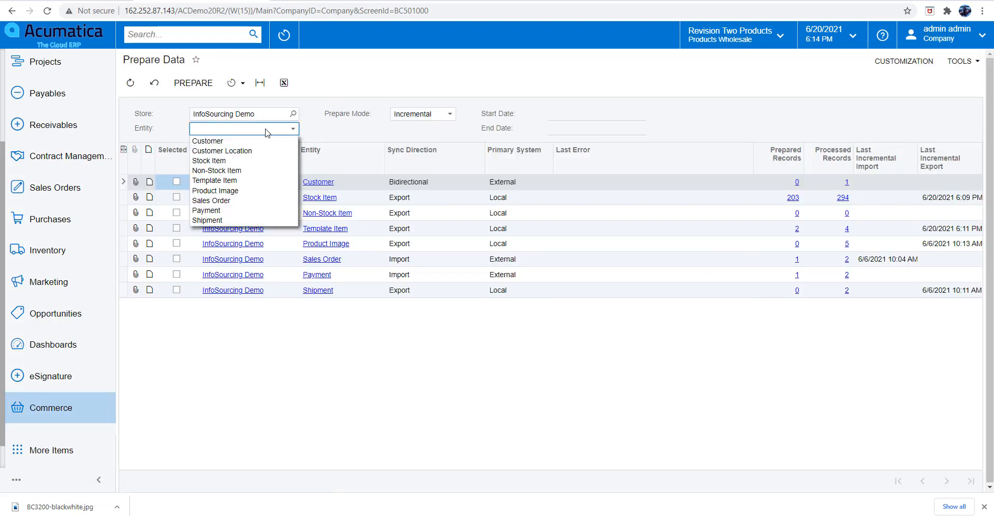
left_click(255, 192)
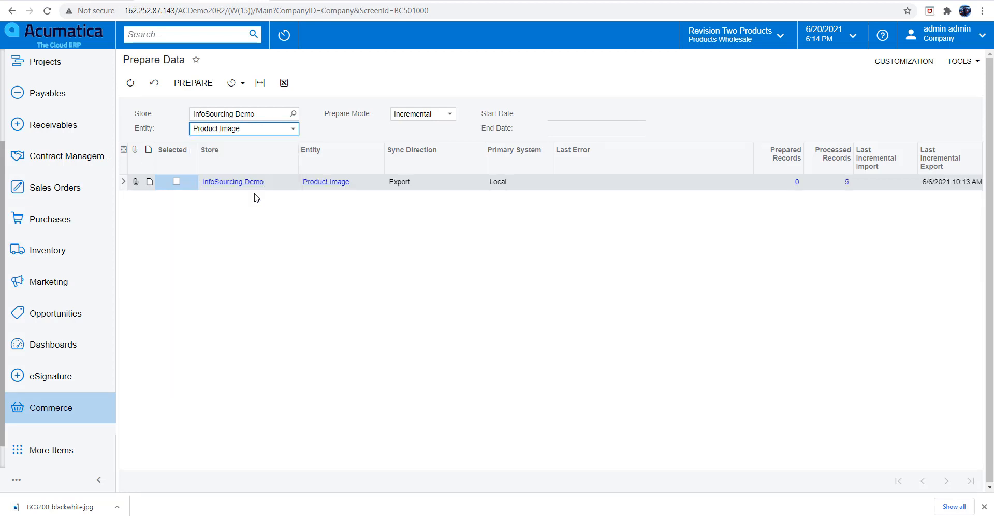
left_click(176, 182)
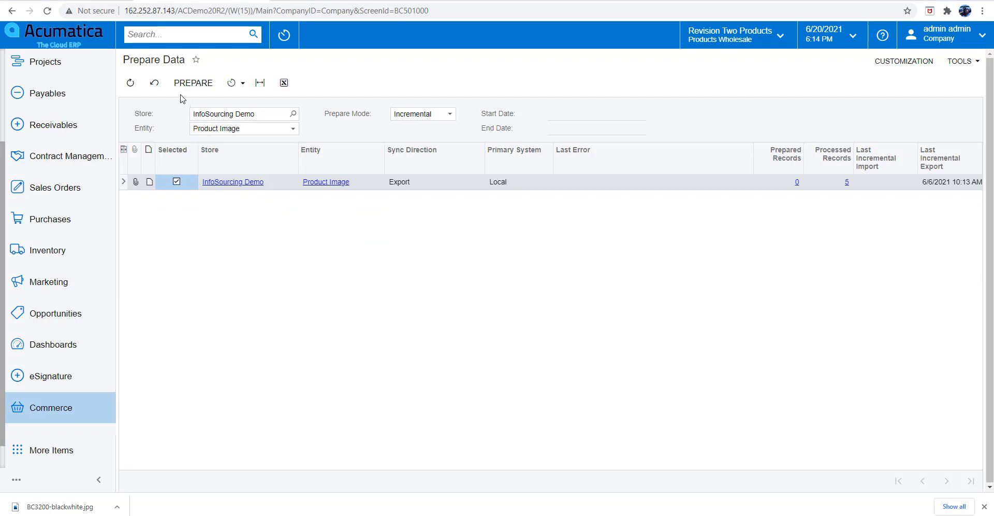
left_click(184, 84)
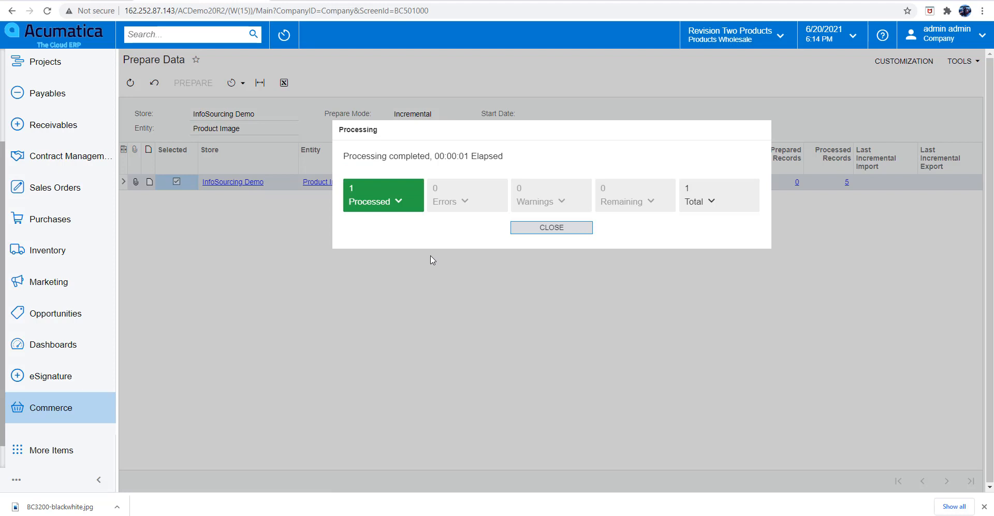
left_click(561, 233)
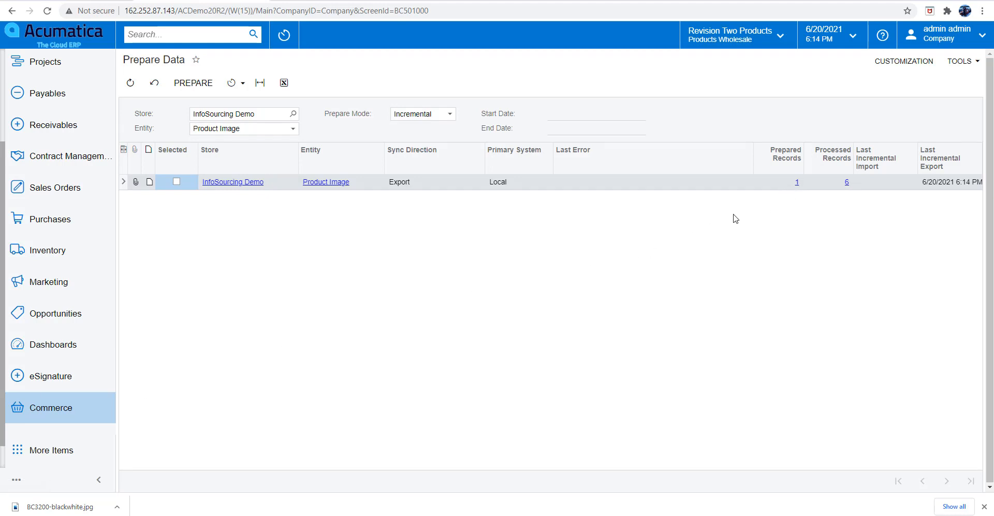
Step: Open the prepared Product Image record and process the BC3200-blackwhite.jpg image of stock item ACUTEES-BLACK-2X
left_click(799, 183)
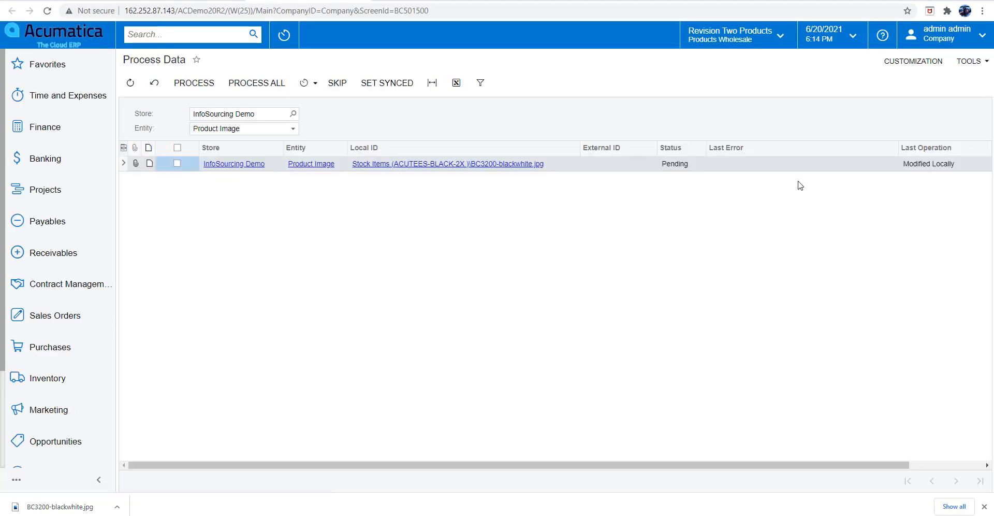
left_click(176, 164)
left_click(195, 83)
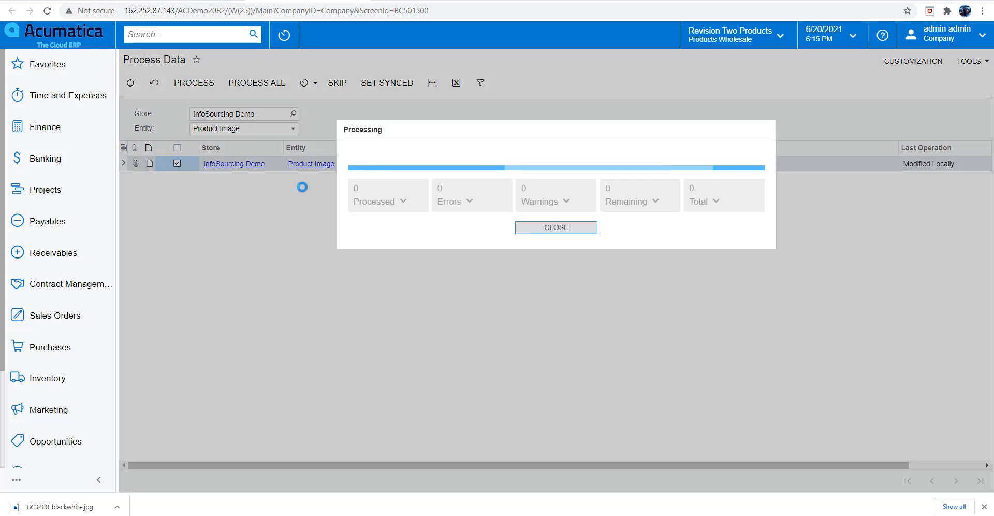
left_click(555, 228)
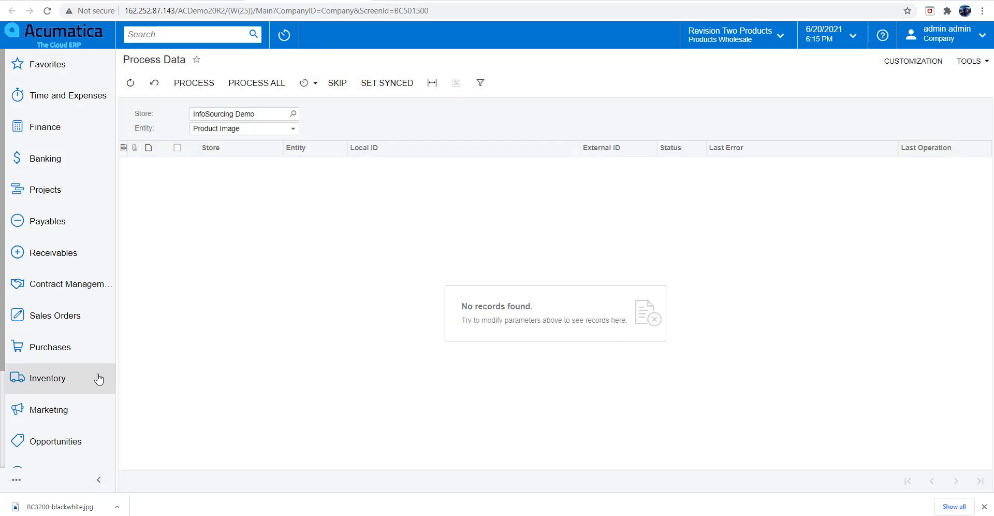
Step: View all Product Image records in the InfoSourcing Demo store's sync history
scroll(61, 414, "down", 3)
left_click(61, 421)
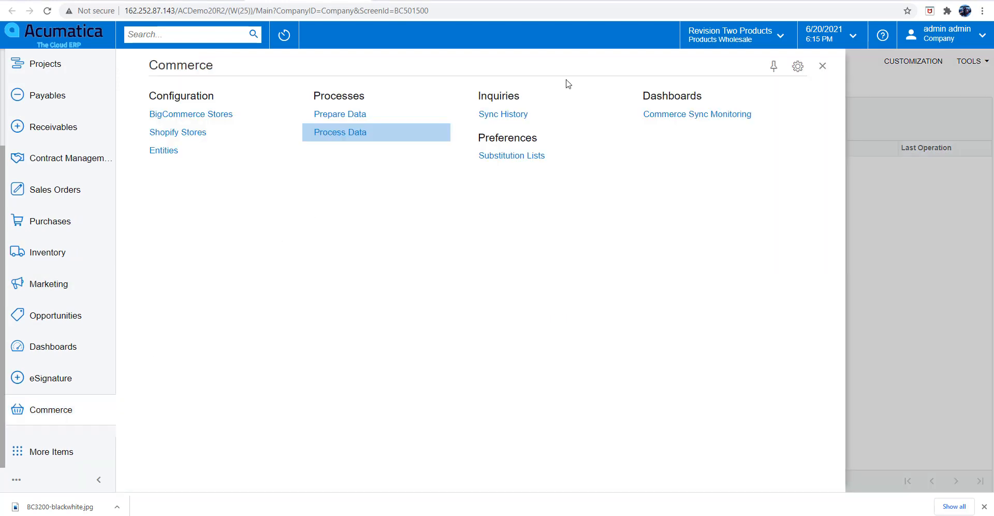
left_click(514, 113)
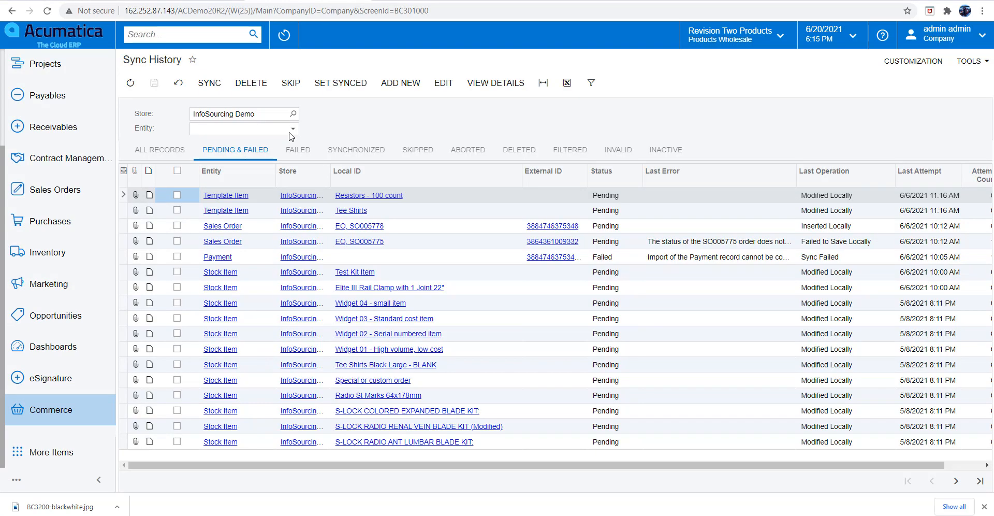
left_click(292, 134)
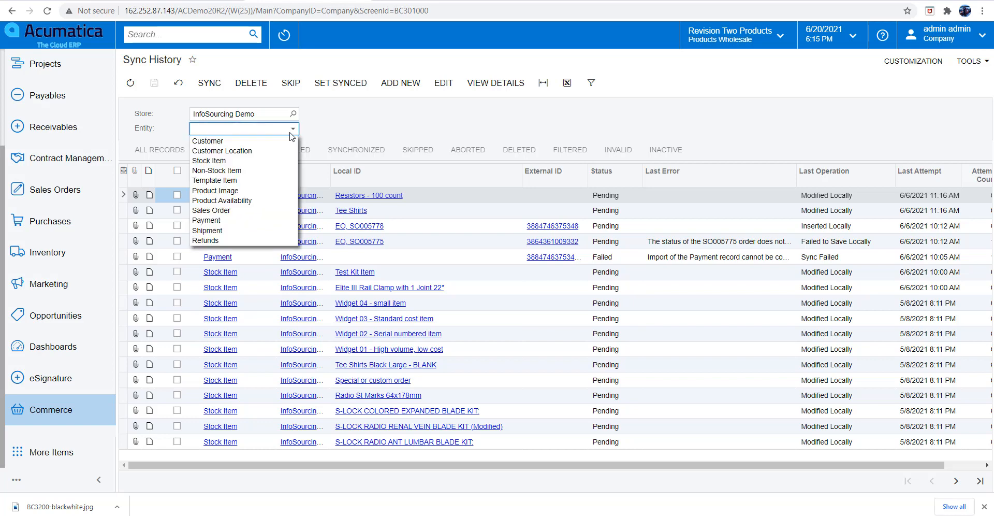
left_click(268, 192)
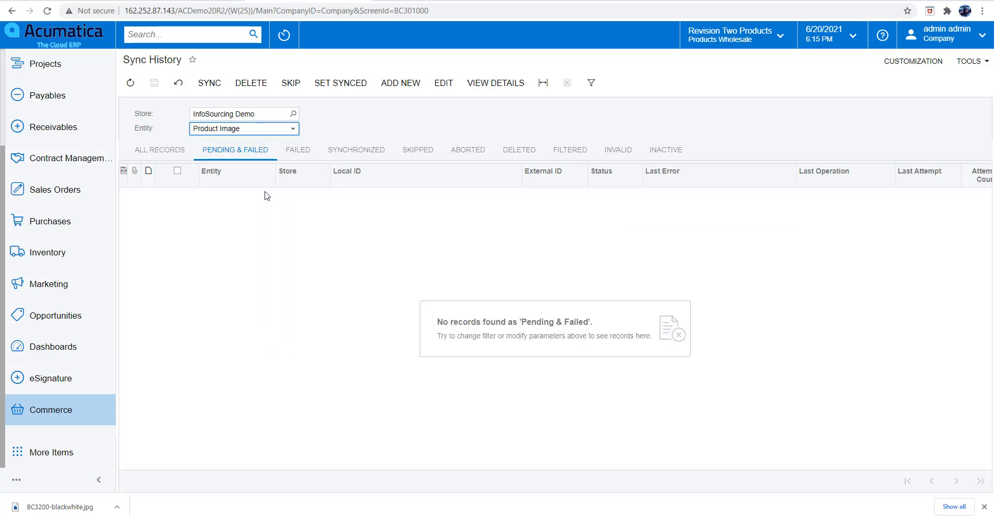
left_click(159, 151)
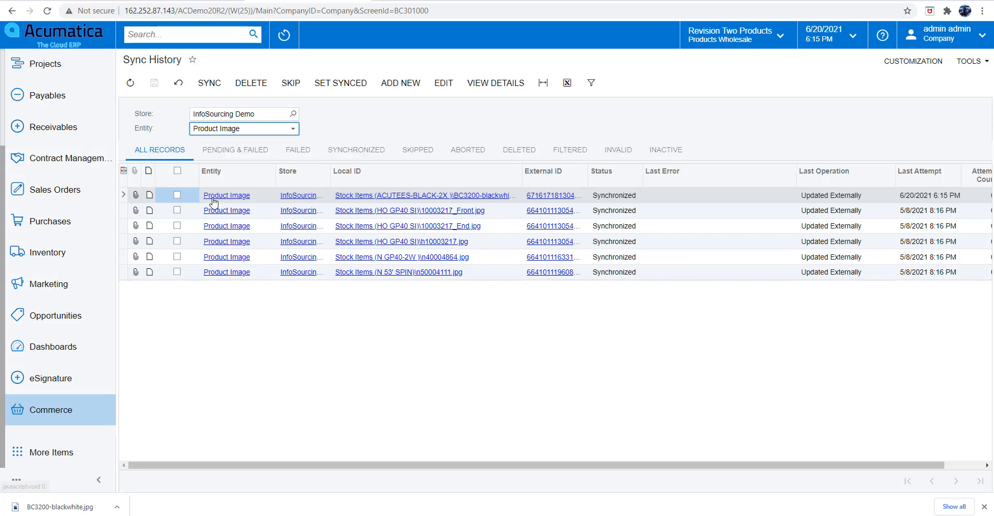
Step: Open the Shopify product from the ACUTEES-BLACK-2X image's external ID and check its media and variant images
left_click(563, 199)
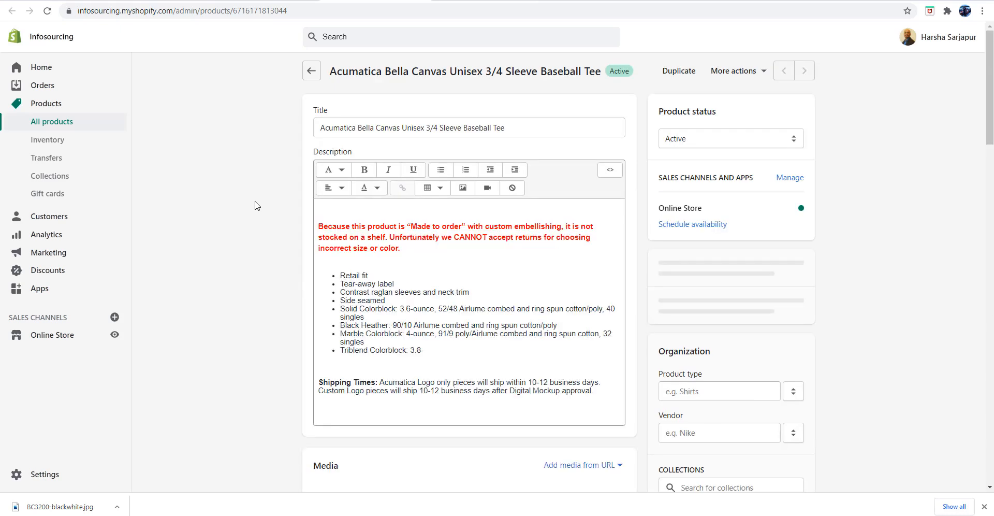
scroll(254, 206, "down", 7)
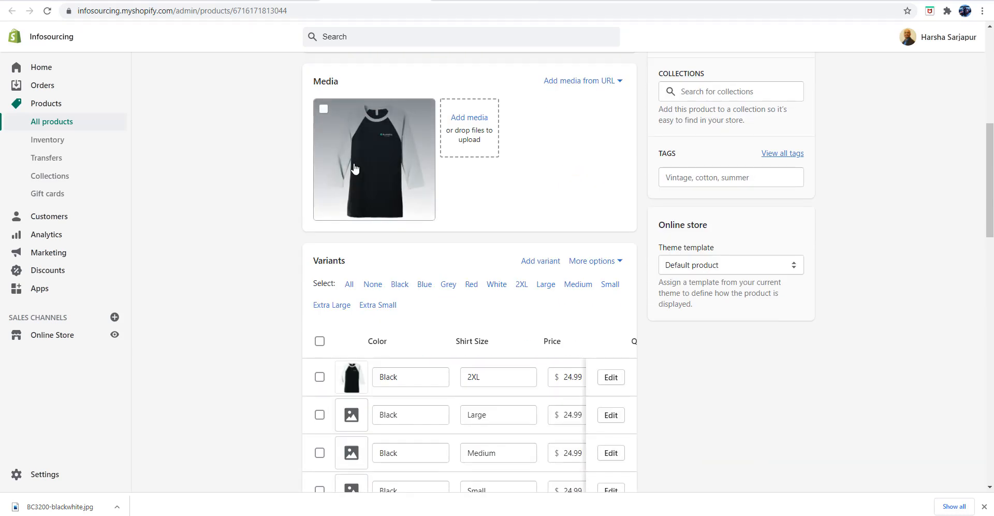
scroll(255, 151, "up", 7)
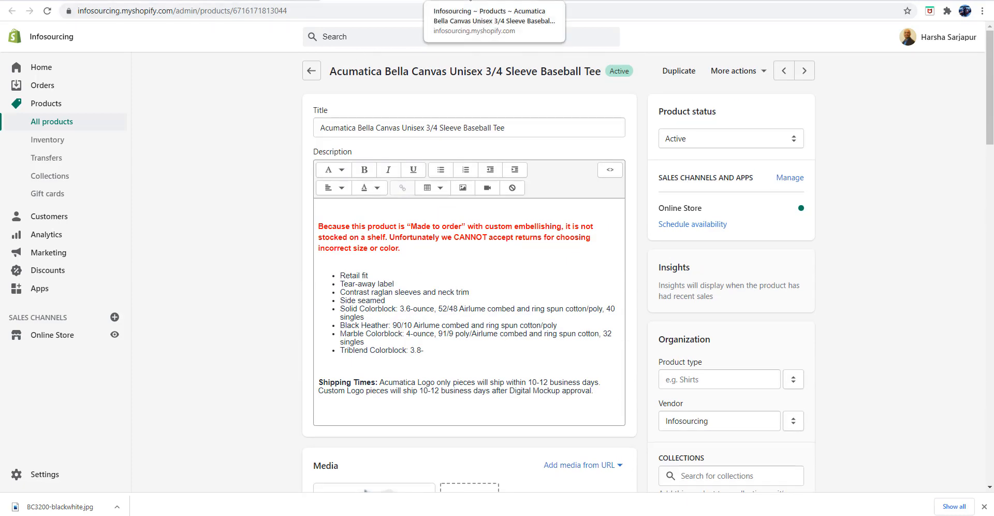
Step: Switch to the Infosourcing storefront, reload the catalog and view the Acumatica Bella Canvas Unisex 3/4 Sleeve Baseball Tee
left_click(682, 2)
right_click(493, 69)
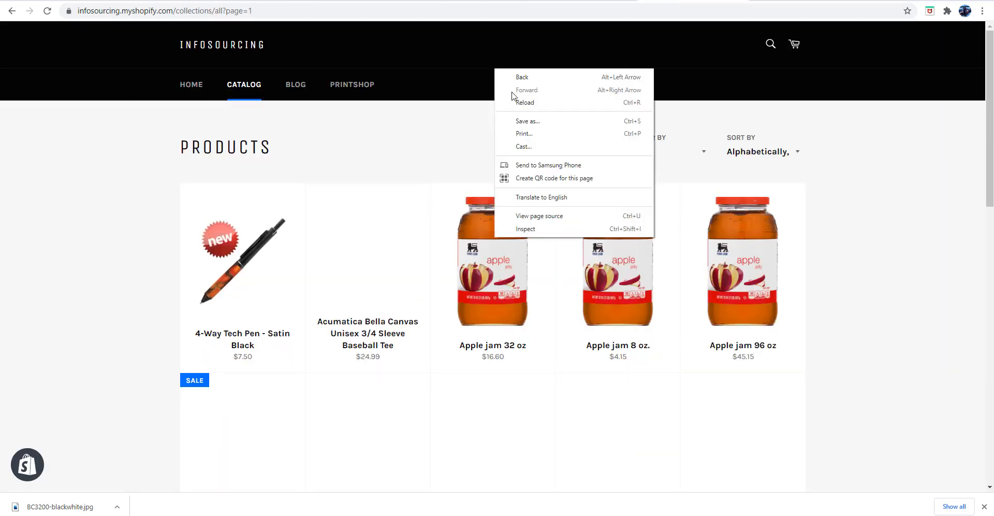
left_click(244, 87)
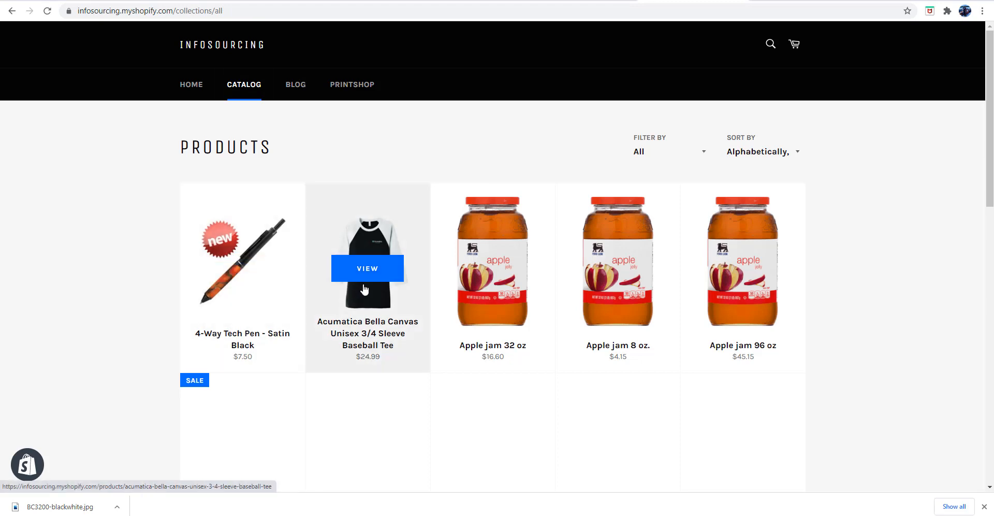
left_click(369, 327)
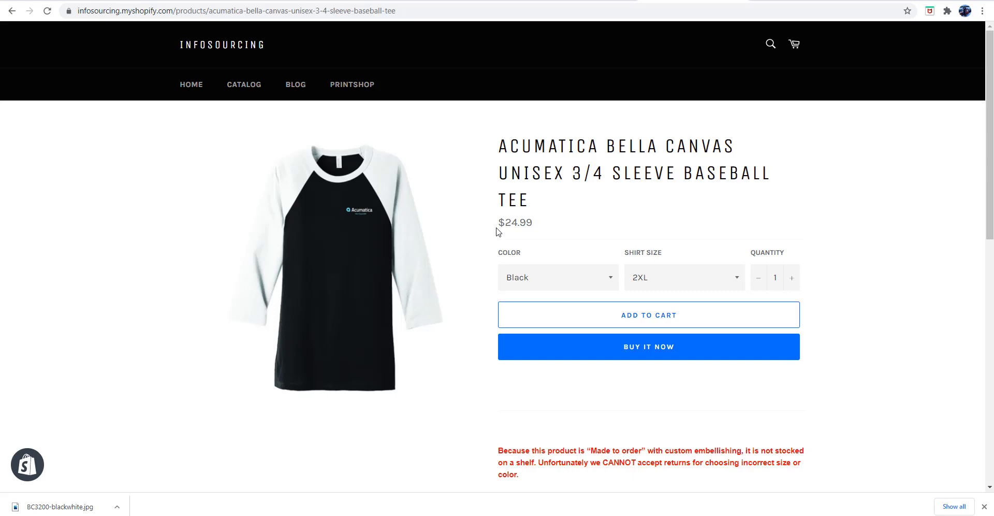
Step: Return to the catalog and open the Gildan Ultra Cotton Adult T-Shirt product page
key("alt+Left")
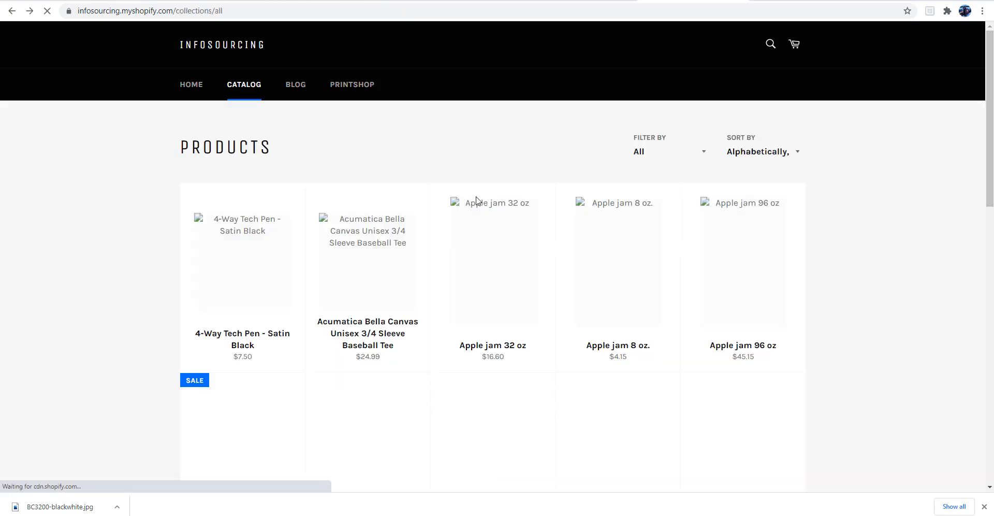
scroll(367, 234, "down", 4)
scroll(366, 234, "up", 1)
scroll(210, 382, "down", 2)
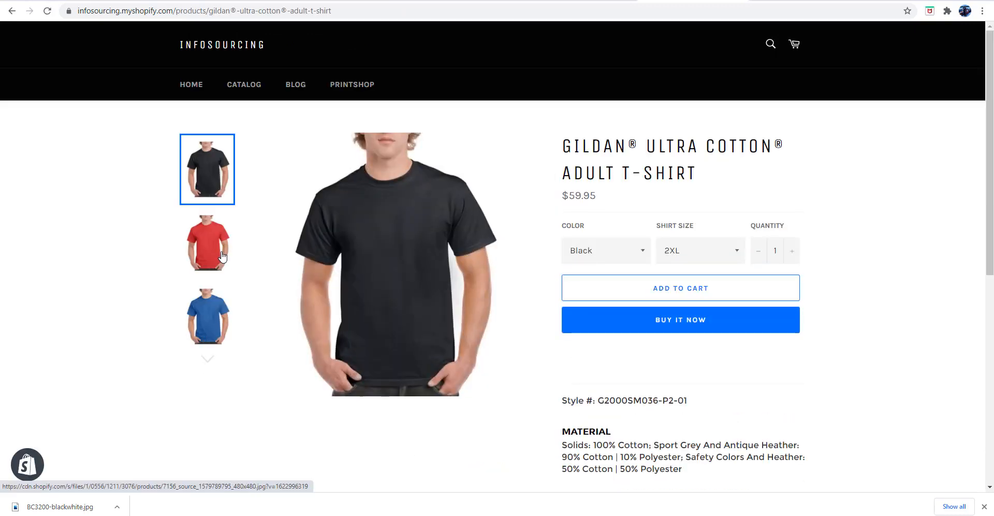
Step: Try the T-shirt in Red, choose Blue in size Large instead, and add one to the cart
left_click(625, 256)
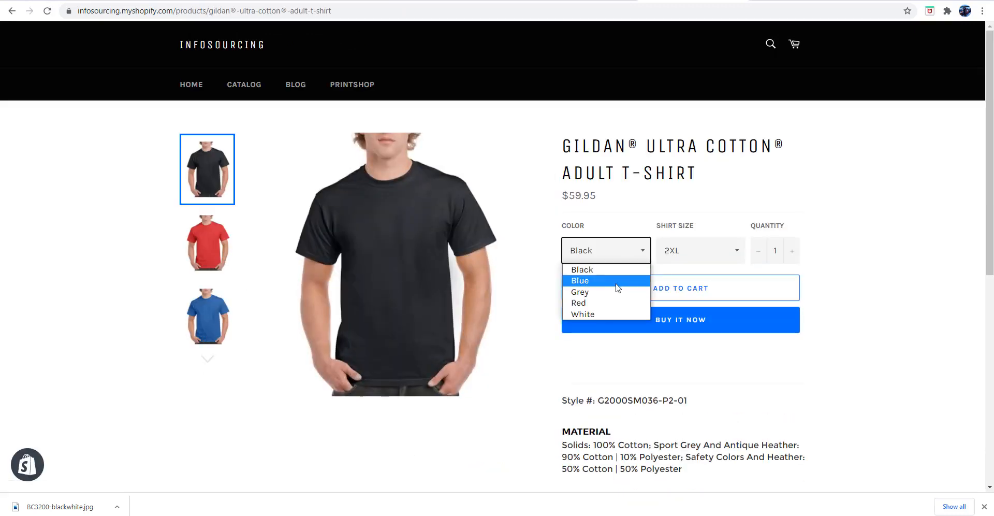
left_click(614, 302)
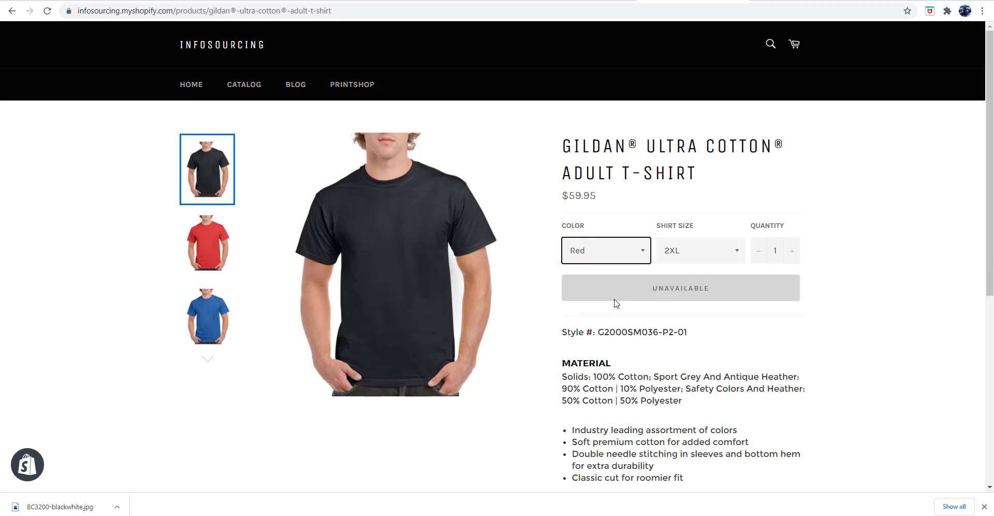
left_click(606, 254)
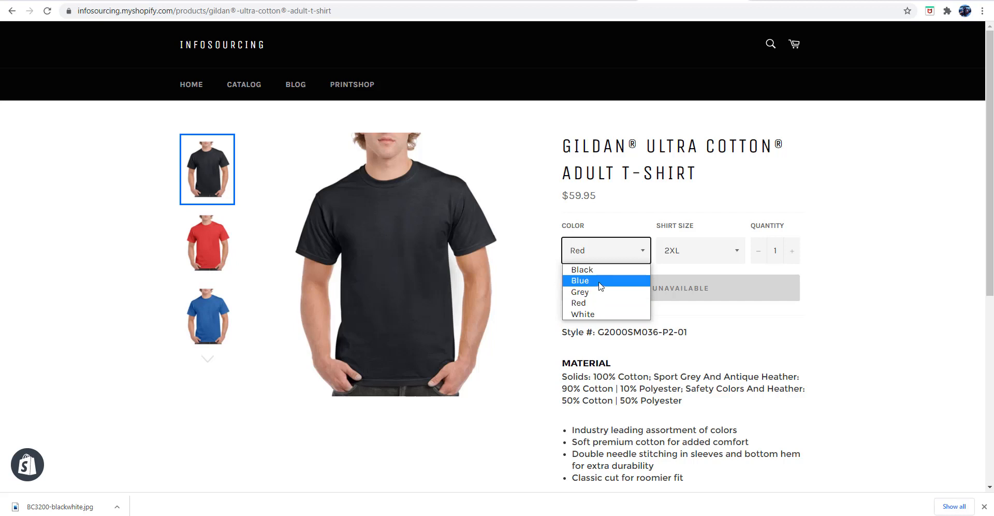
left_click(600, 281)
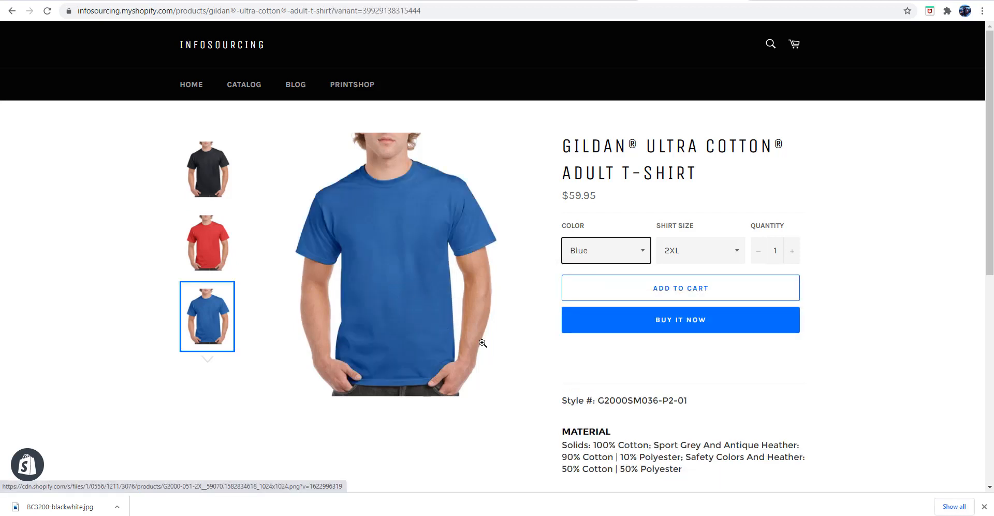
left_click(688, 255)
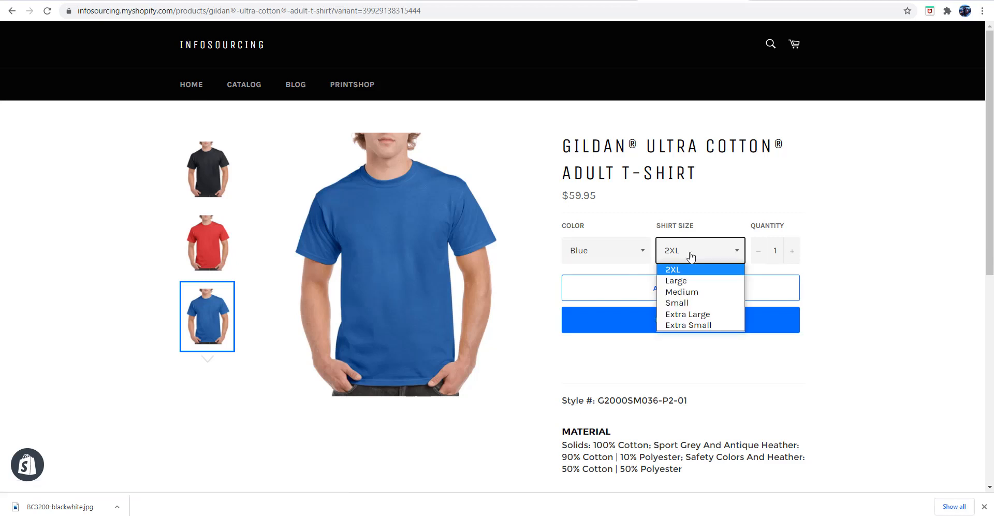
left_click(690, 282)
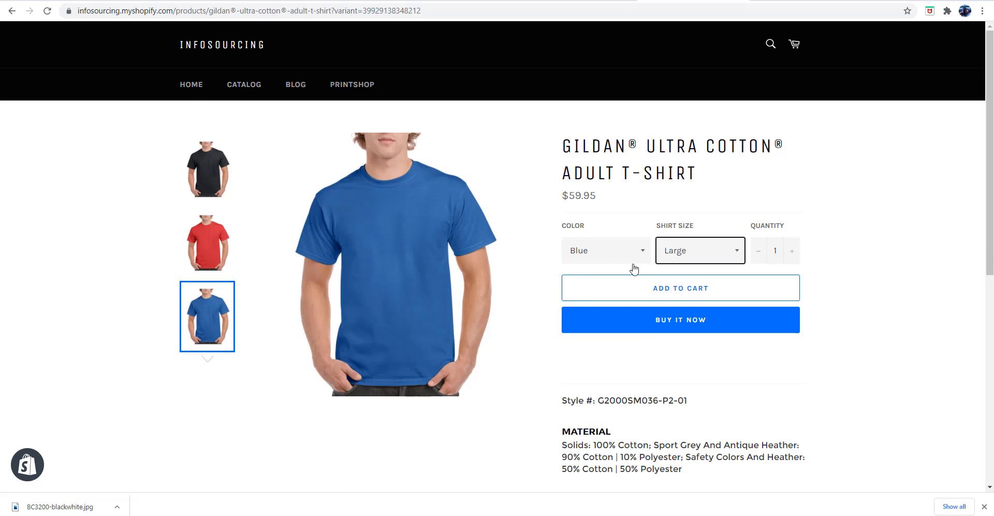
left_click(652, 292)
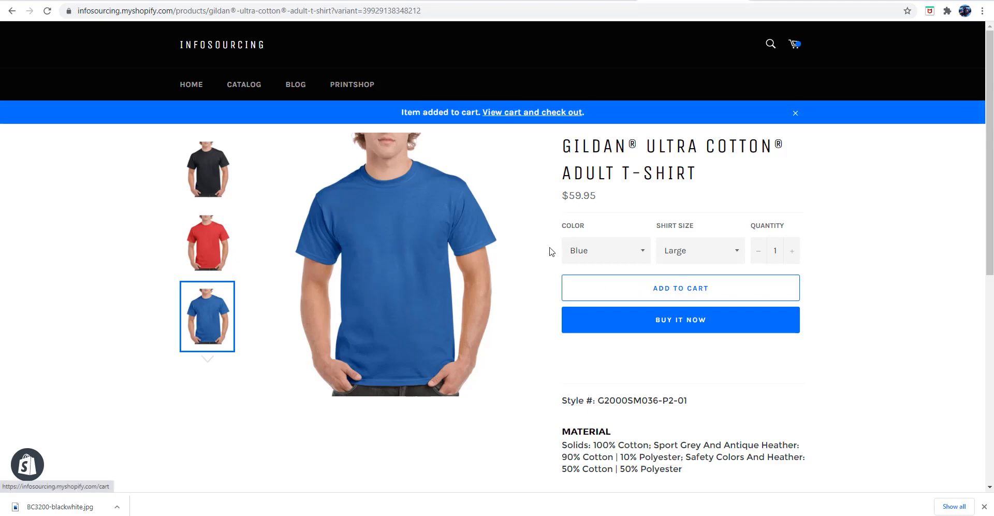
Step: Add one Black, Medium Acumatica Bella Canvas Unisex 3/4 Sleeve Baseball Tee from the catalog to the cart and open the shopping cart
key("alt+Left")
scroll(336, 245, "up", 2)
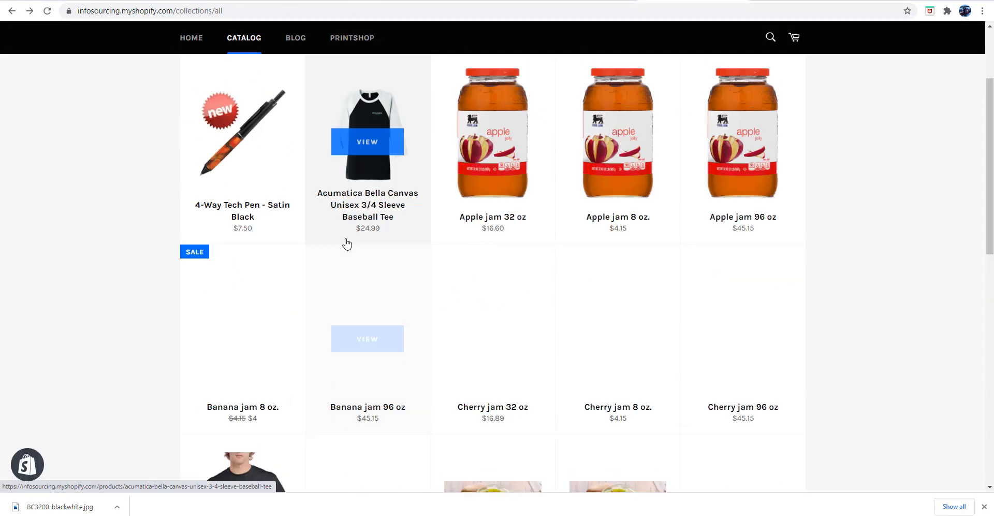
left_click(366, 209)
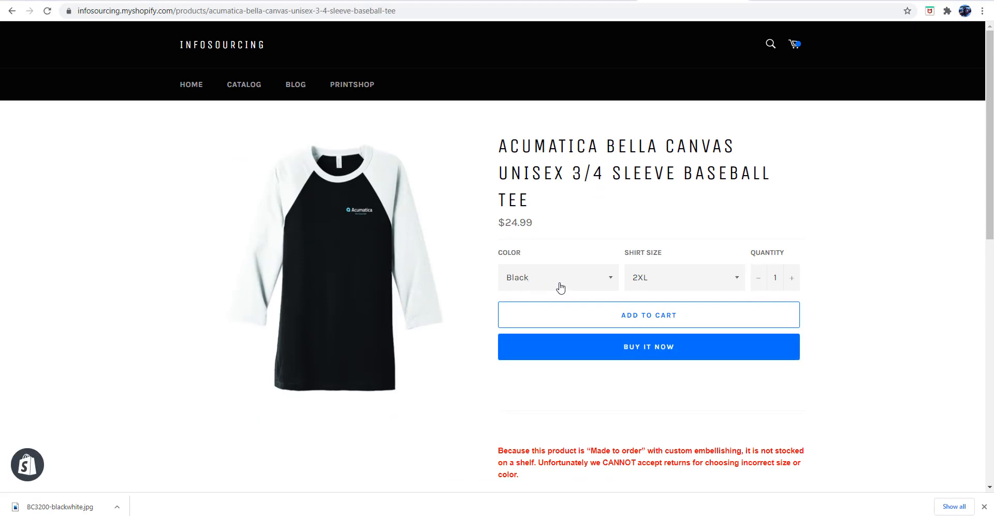
left_click(659, 283)
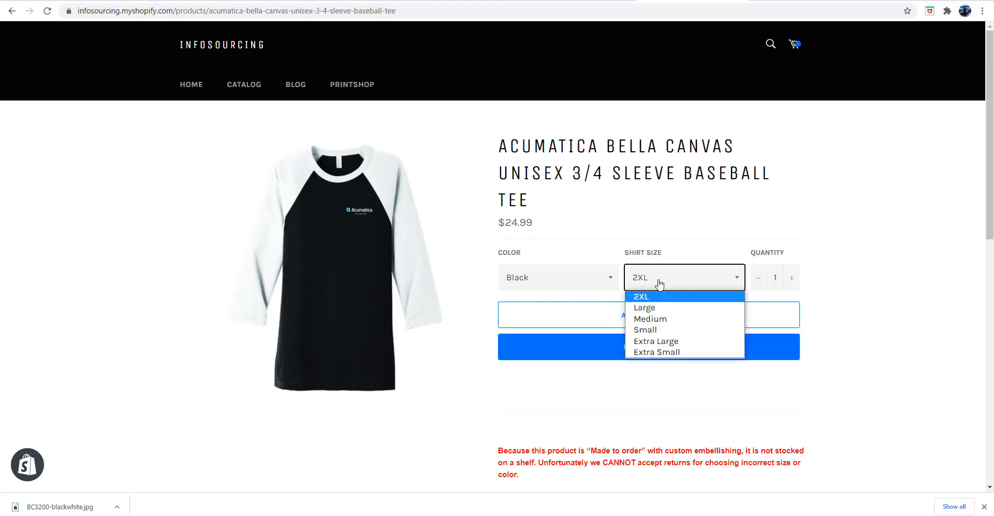
left_click(656, 318)
left_click(656, 323)
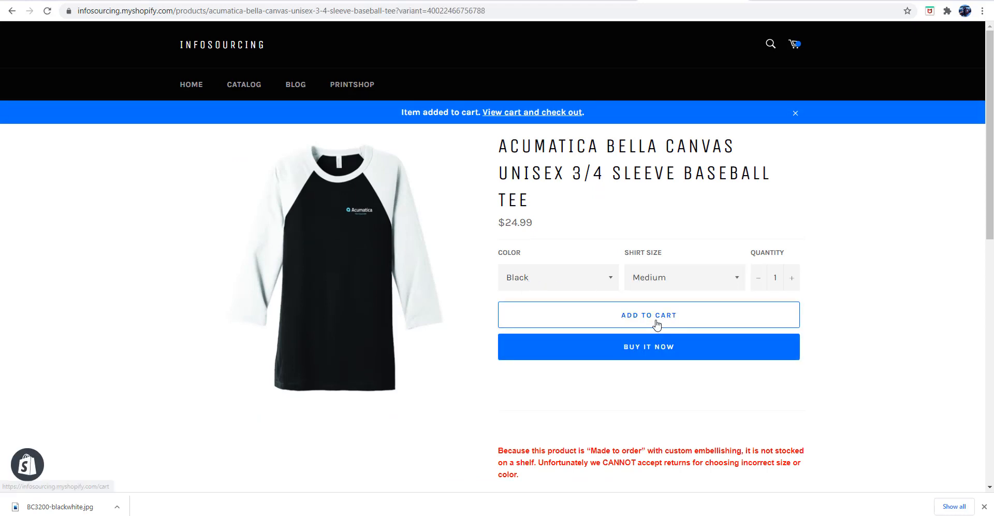
left_click(796, 45)
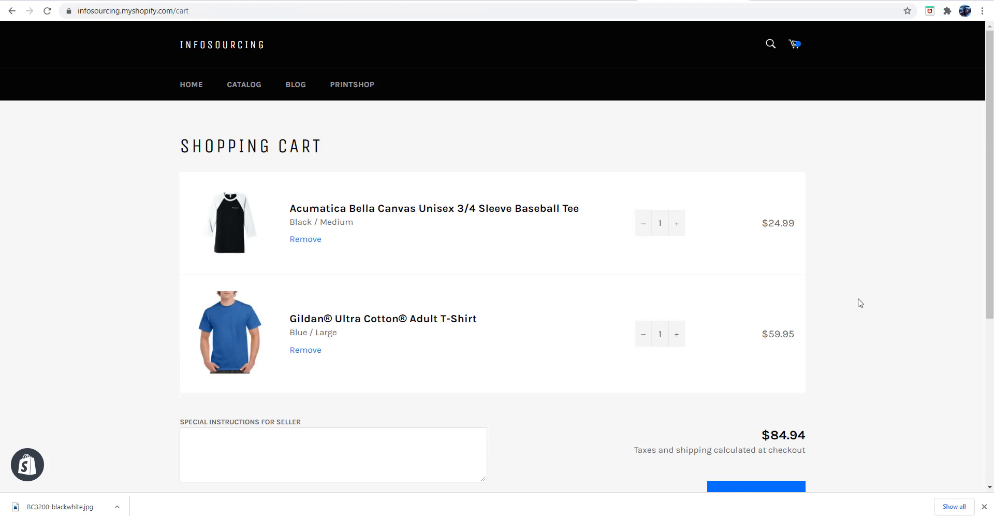
Step: Add "Notes - demo" as special instructions for the seller in the shopping cart and proceed to checkout
scroll(861, 303, "down", 2)
left_click(355, 324)
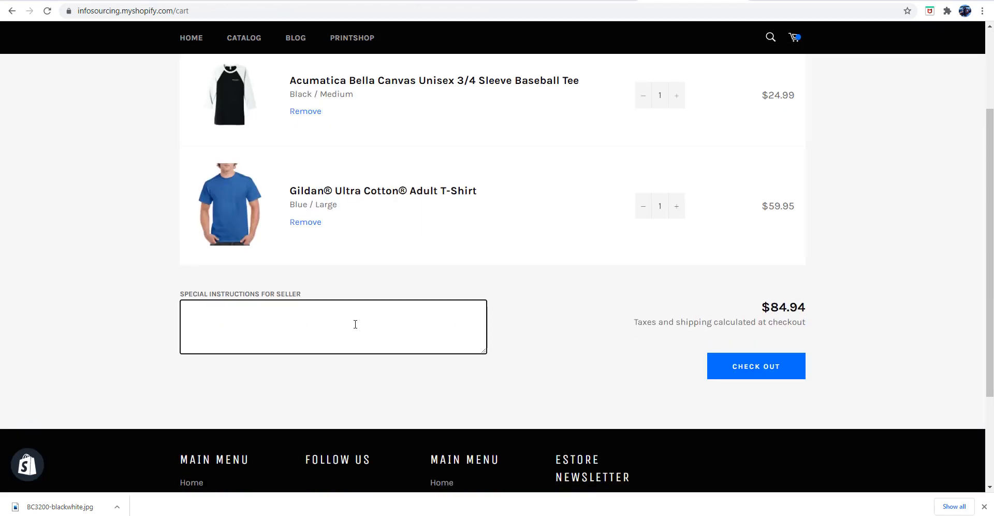
type("Notes - demo")
left_click(753, 372)
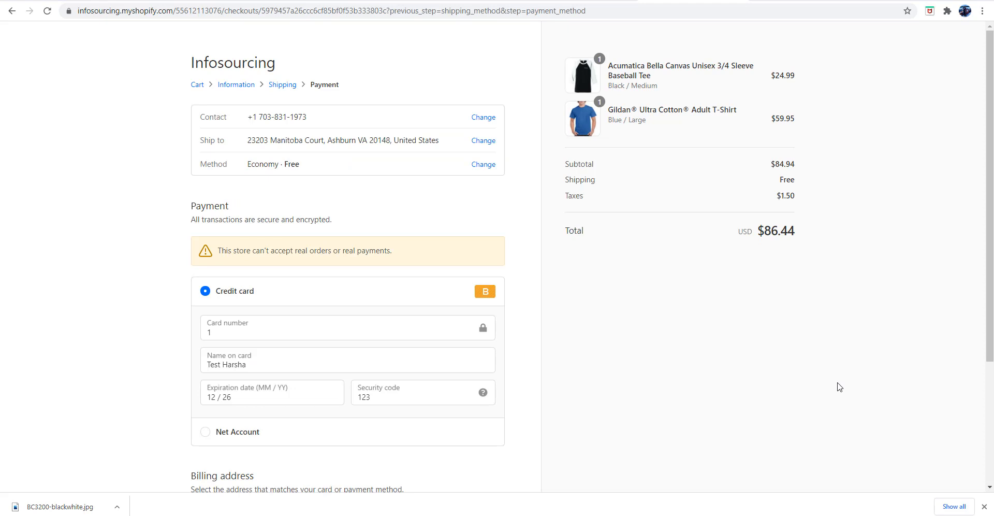
Step: Submit the credit card payment to place the storefront order and look over the order confirmation
scroll(837, 386, "down", 3)
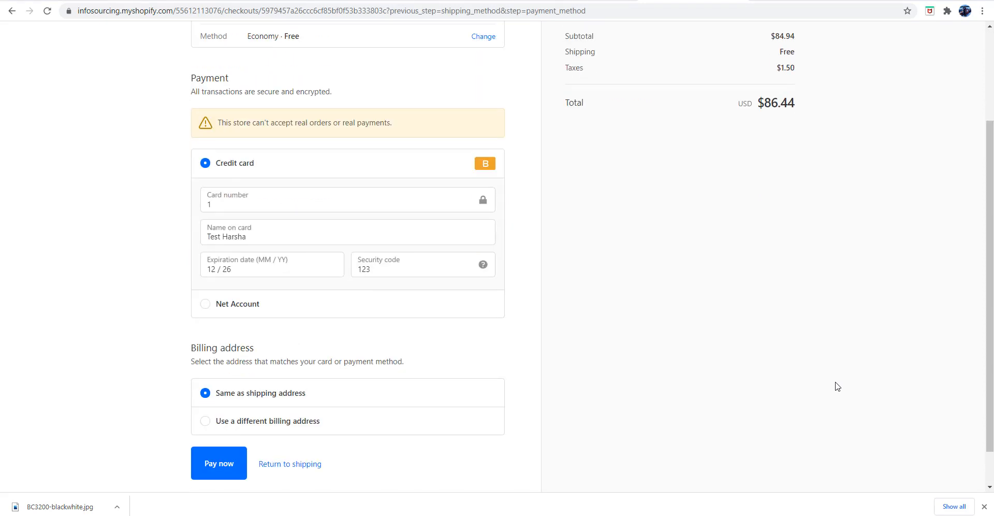
scroll(735, 383, "down", 1)
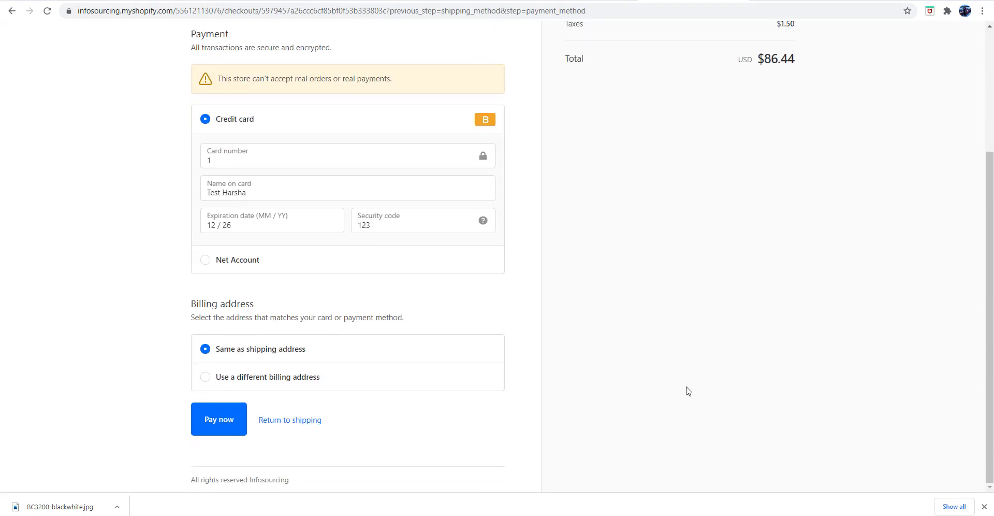
left_click(233, 424)
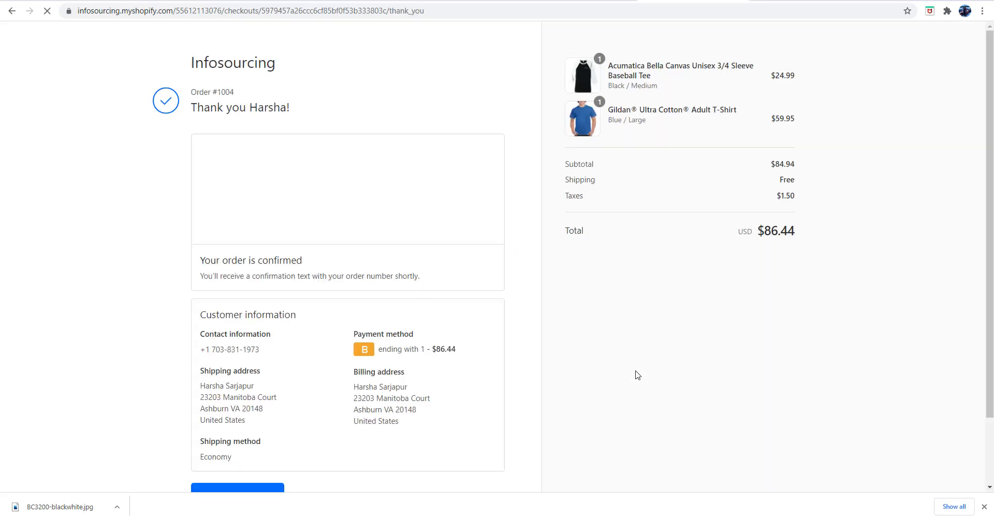
scroll(638, 374, "down", 2)
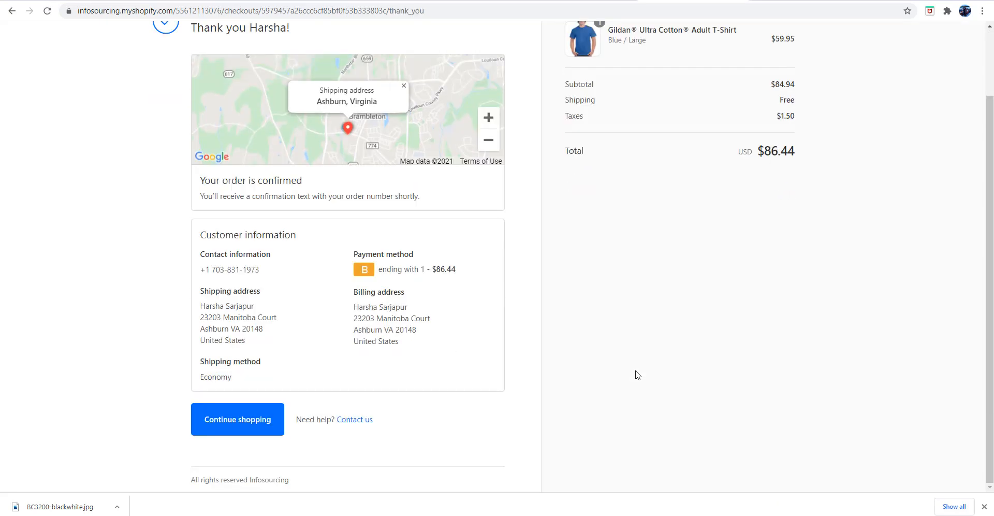
scroll(661, 376, "up", 2)
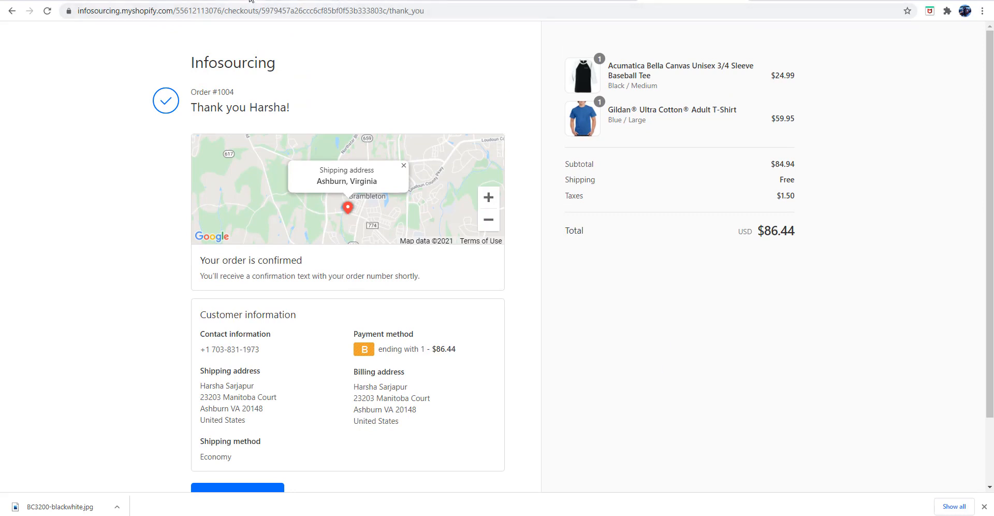
Step: Switch to Acumatica's Prepare Data screen, examine the schedule settings of a new automation schedule, and close it without saving
left_click(168, 1)
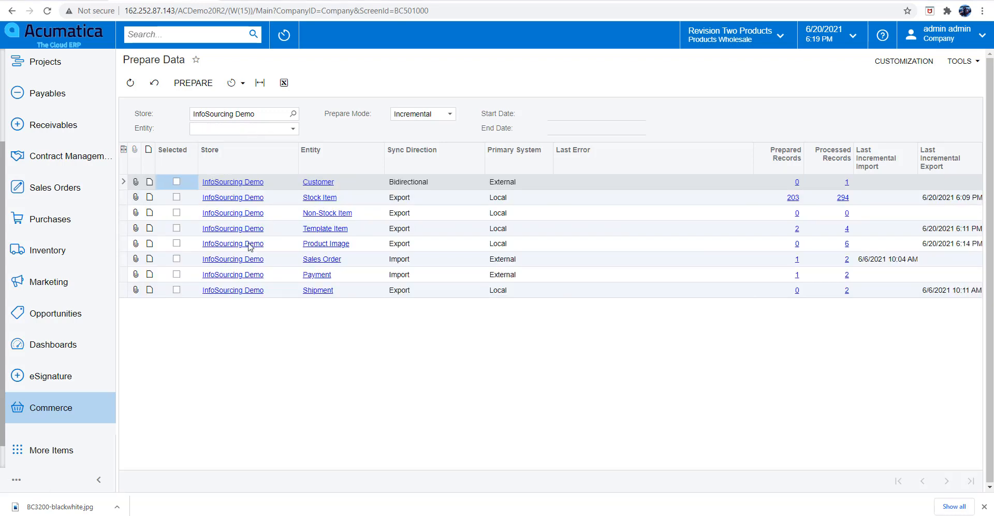
left_click(244, 86)
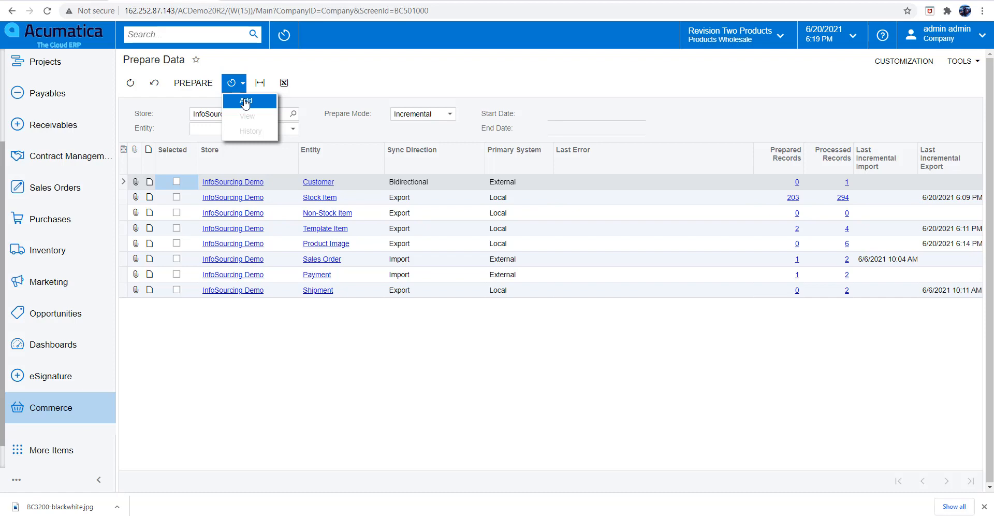
left_click(245, 102)
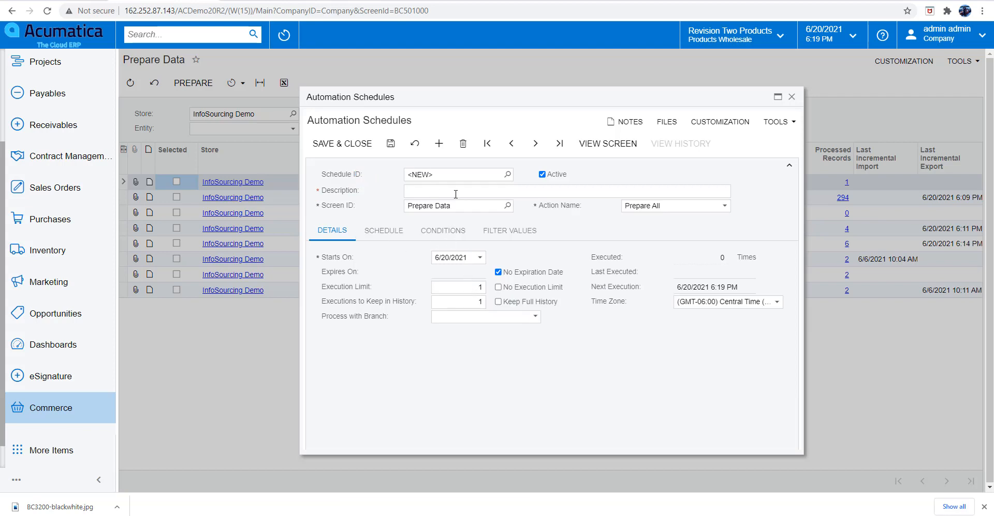
left_click(449, 234)
left_click(385, 231)
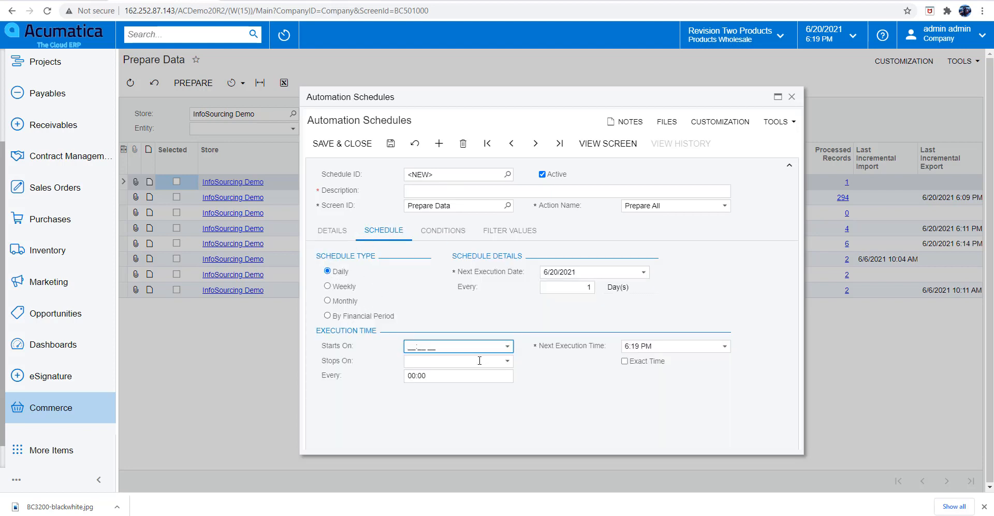
left_click(792, 98)
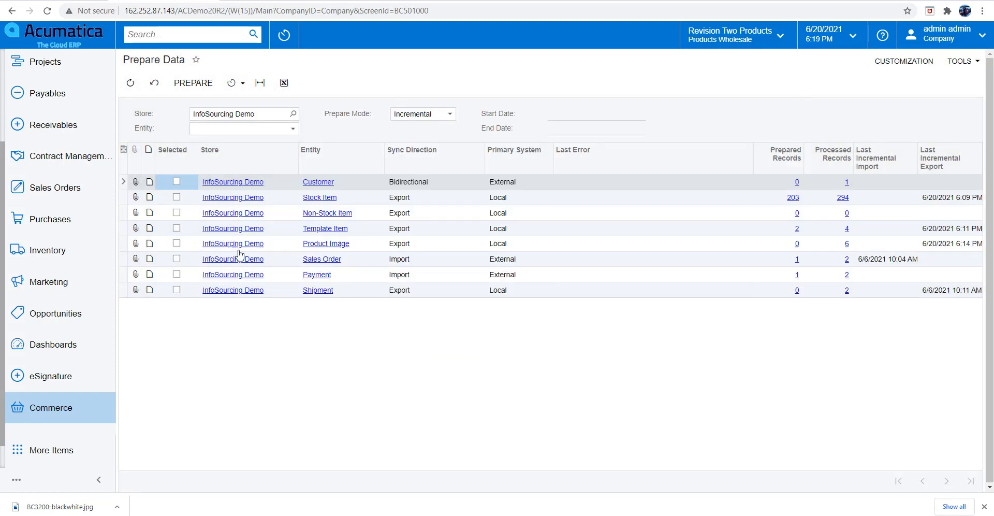
Step: Prepare the Sales Order entity of the InfoSourcing Demo store in Incremental mode
left_click(275, 133)
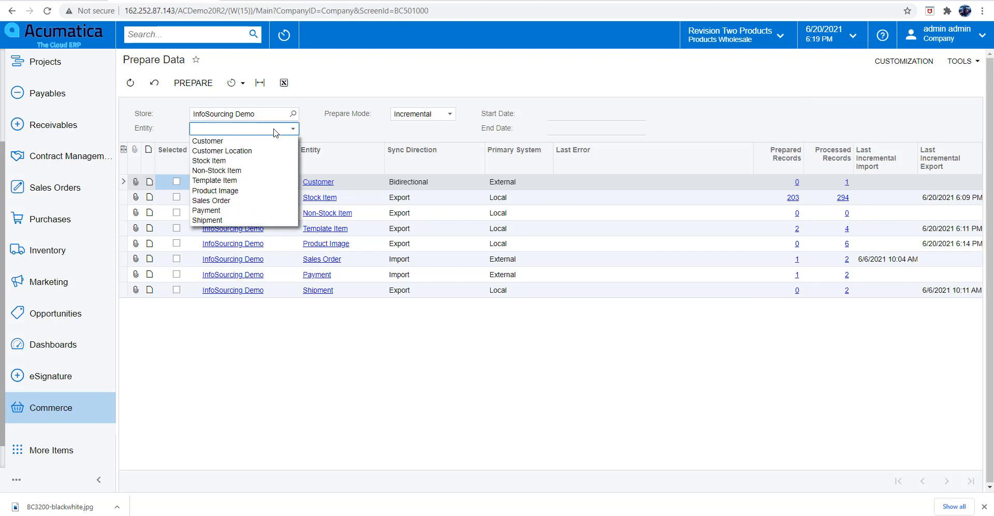
left_click(256, 206)
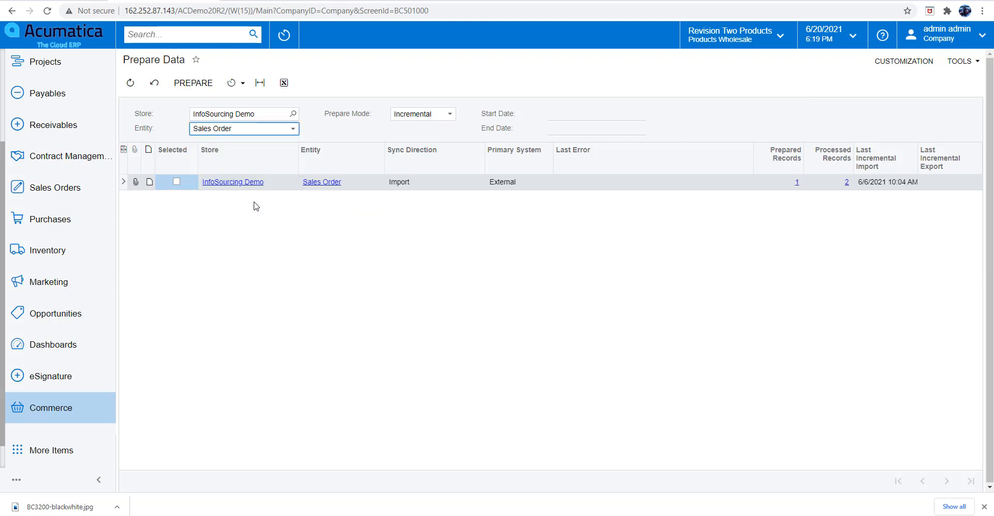
left_click(176, 182)
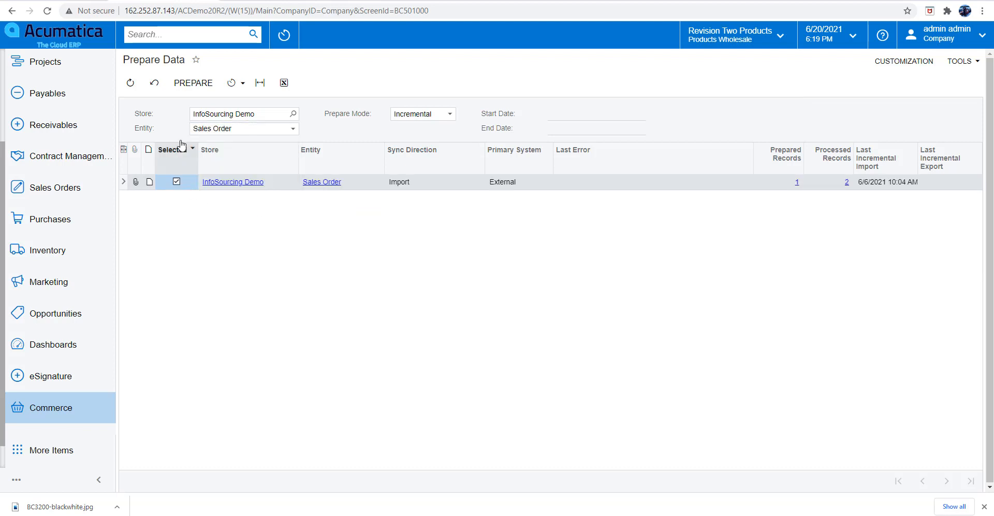
left_click(193, 83)
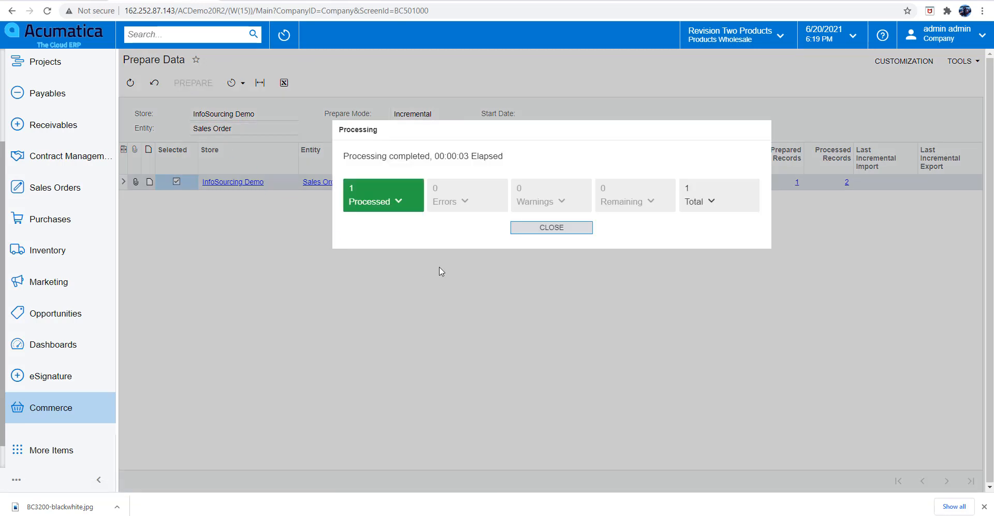
left_click(546, 230)
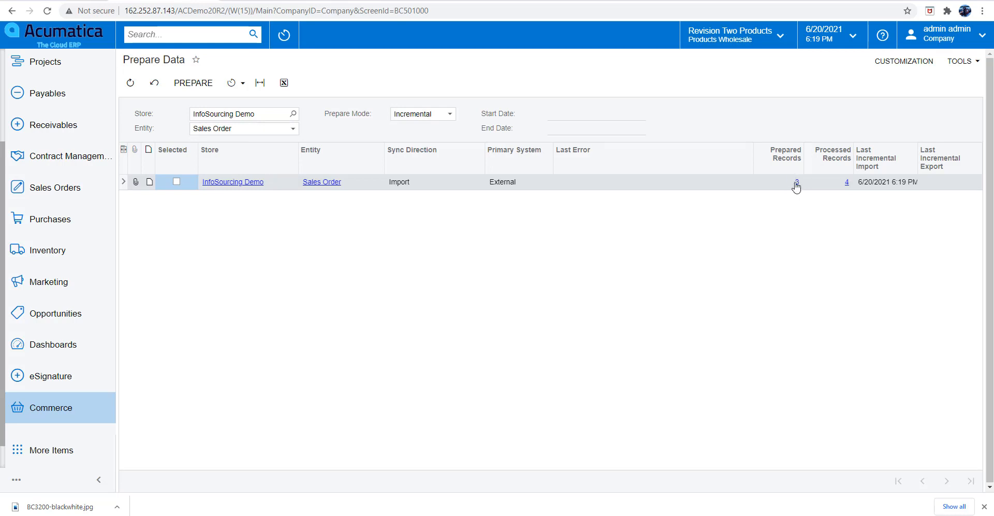
Step: Process all the pending Sales Order records of the InfoSourcing Demo store in Process Data
left_click(76, 412)
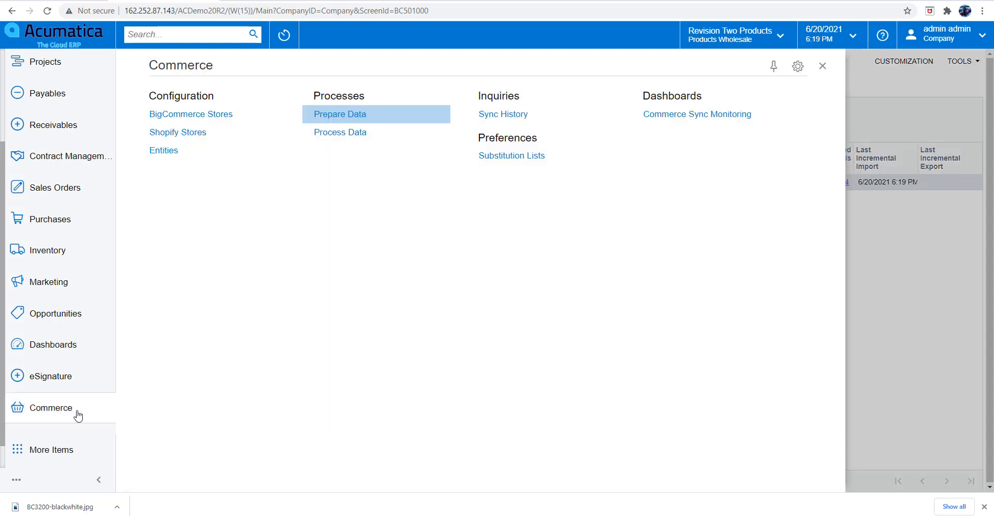
left_click(341, 133)
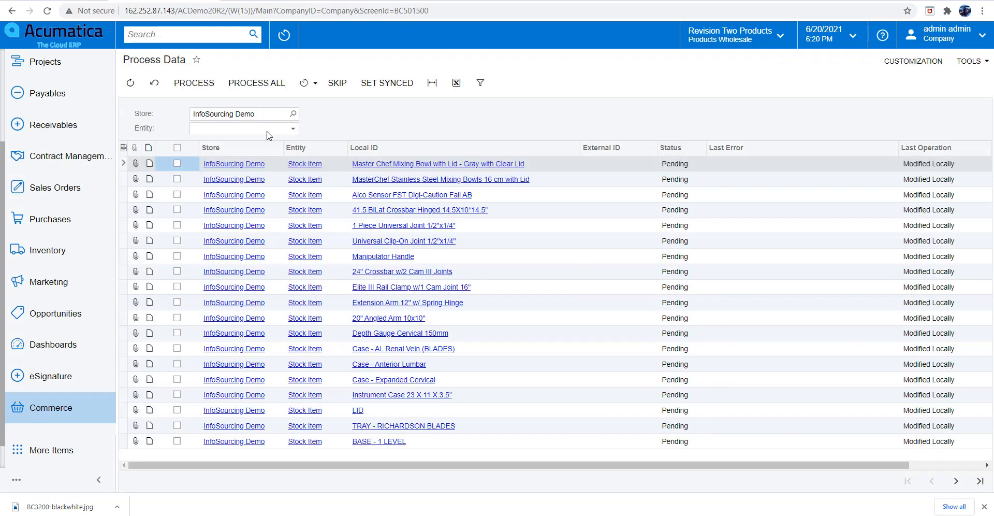
left_click(269, 129)
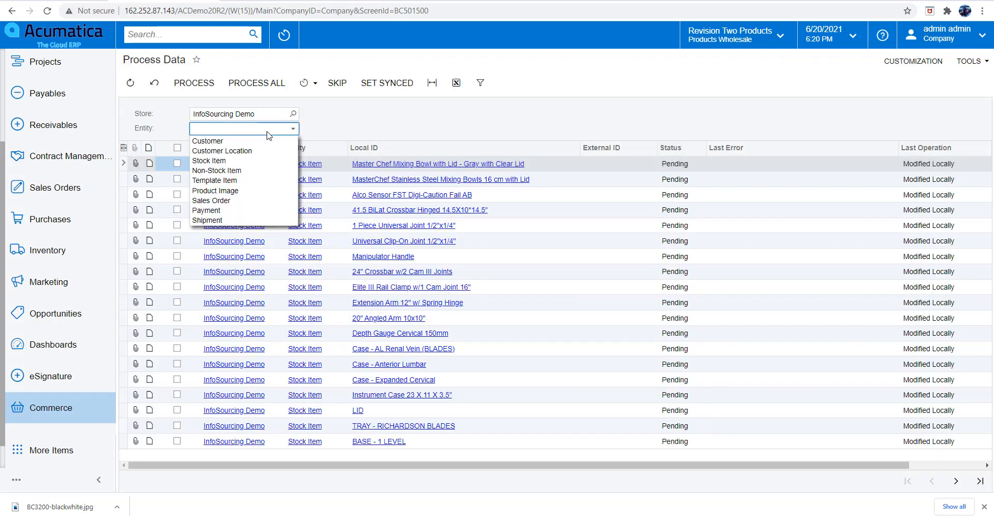
left_click(254, 205)
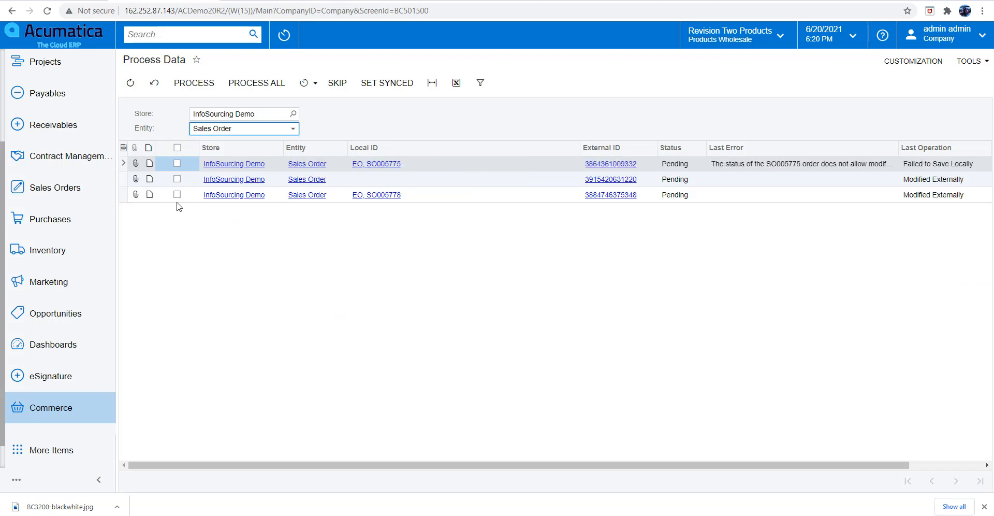
left_click(177, 149)
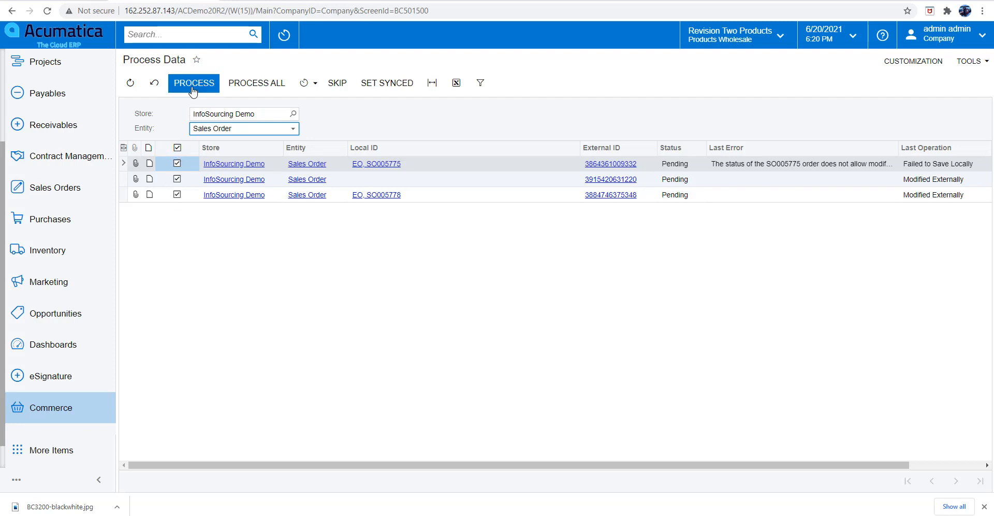
left_click(193, 87)
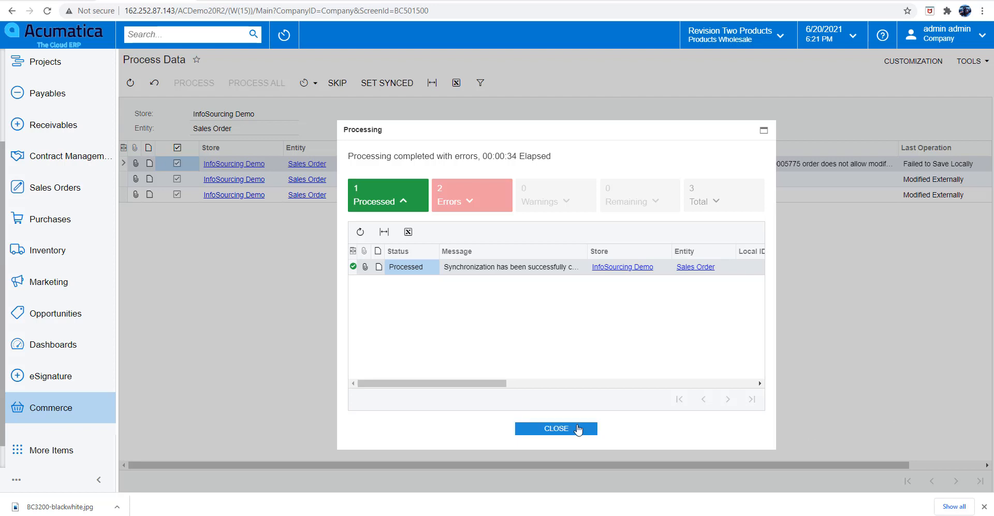
left_click(577, 431)
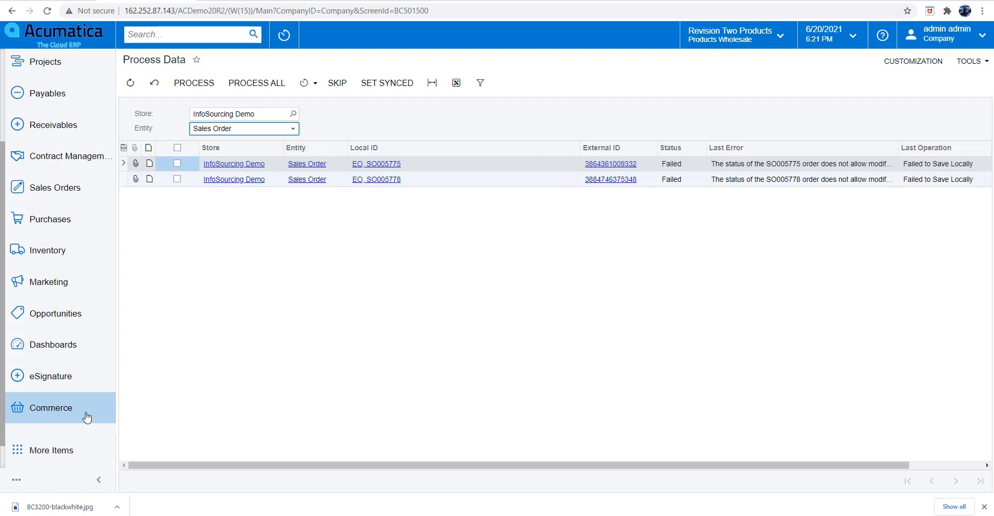
Step: Open the newest EO sales order, dated 6/20/2021, from the Sales Orders list
left_click(72, 191)
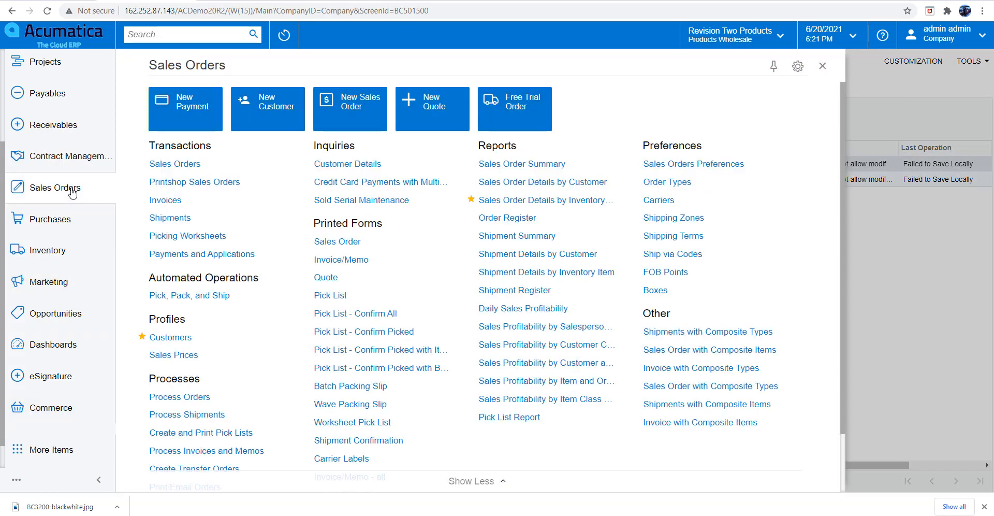
left_click(163, 166)
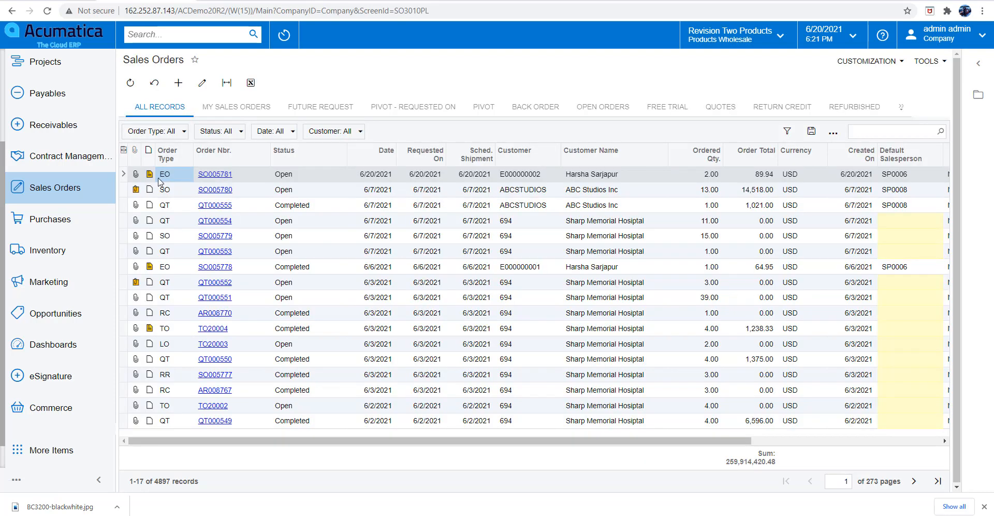
left_click(216, 175)
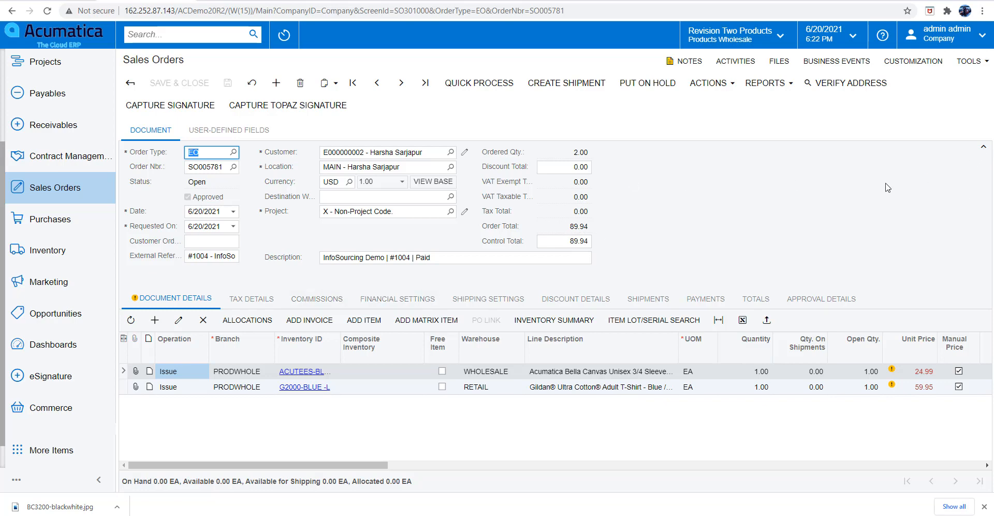
Step: Review the imported order's item lines, financial settings, shipping settings and payments with the order header collapsed
left_click(984, 149)
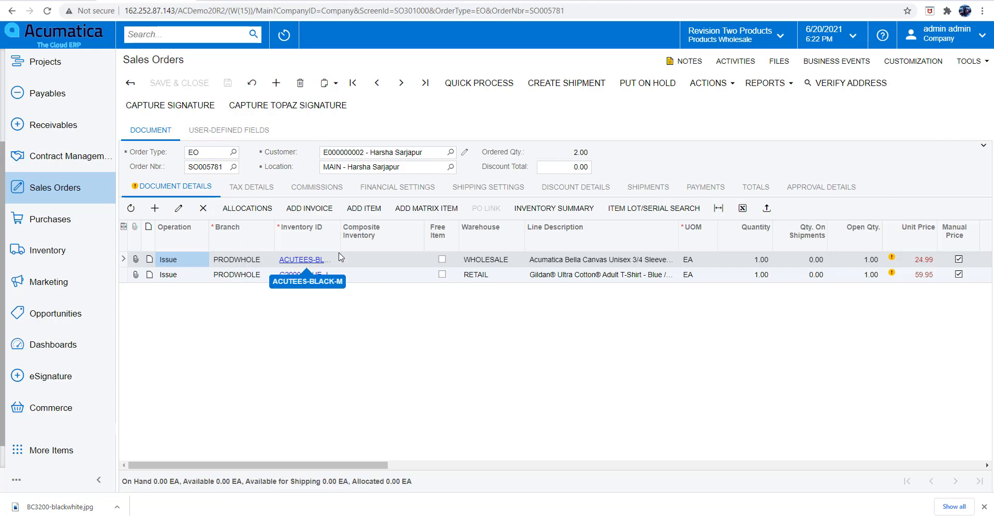
left_click(408, 189)
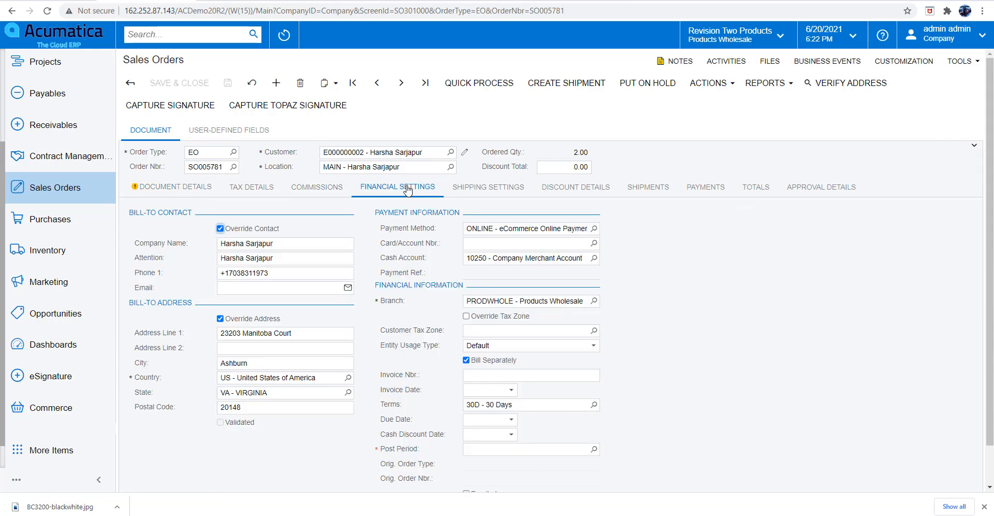
left_click(486, 189)
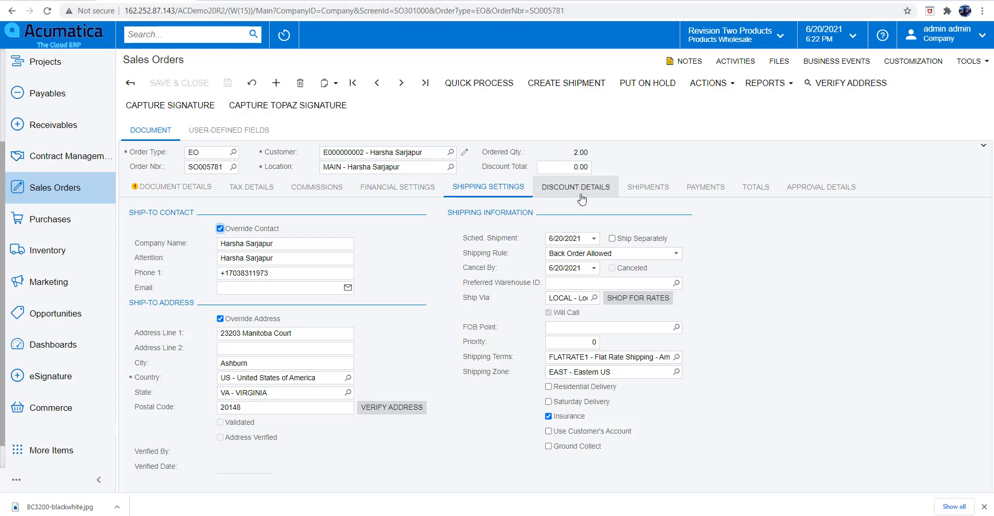
left_click(705, 187)
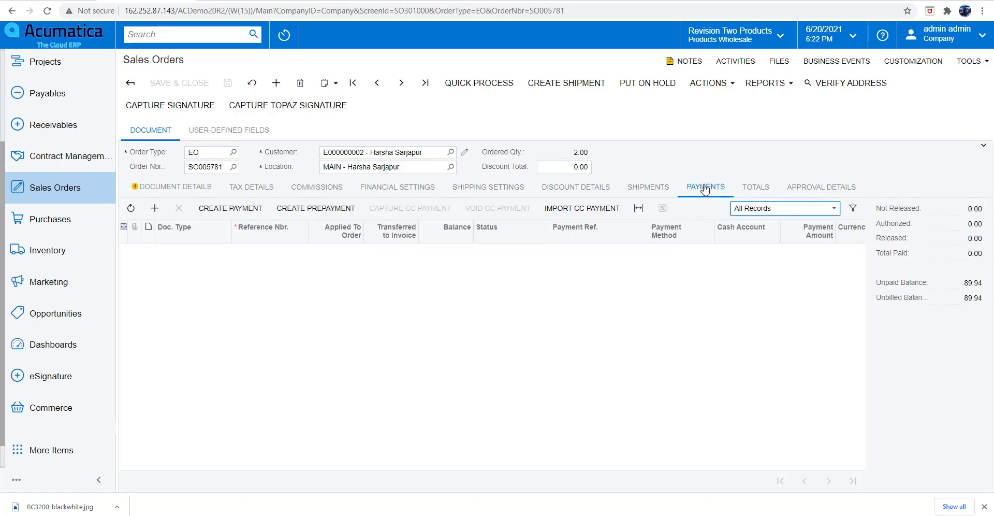
left_click(203, 191)
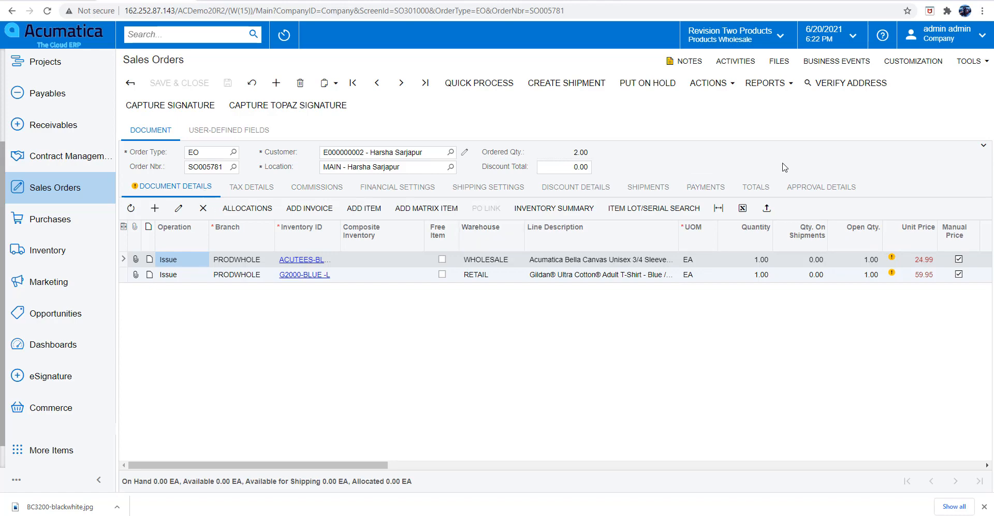
Step: Expand the order header and examine the Order Sources choices among the user-defined fields
left_click(984, 147)
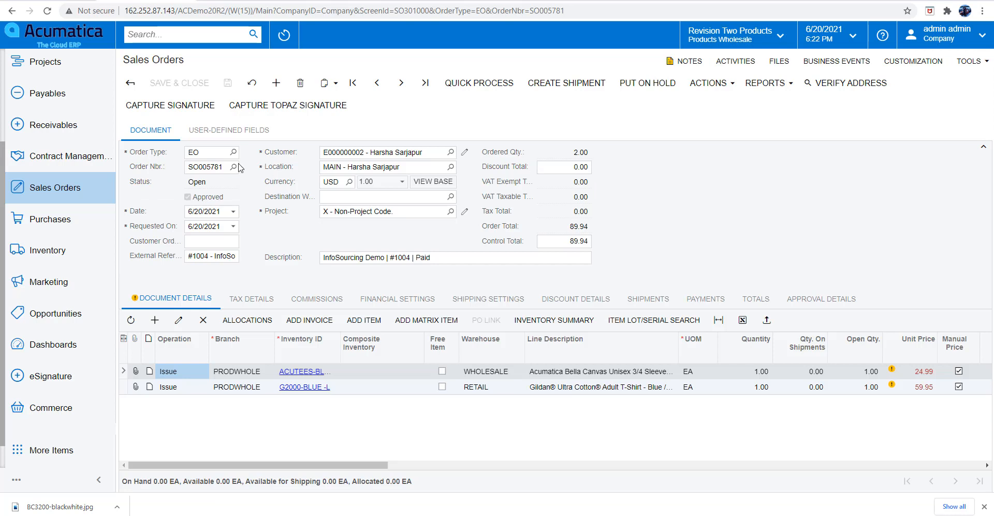
left_click(220, 133)
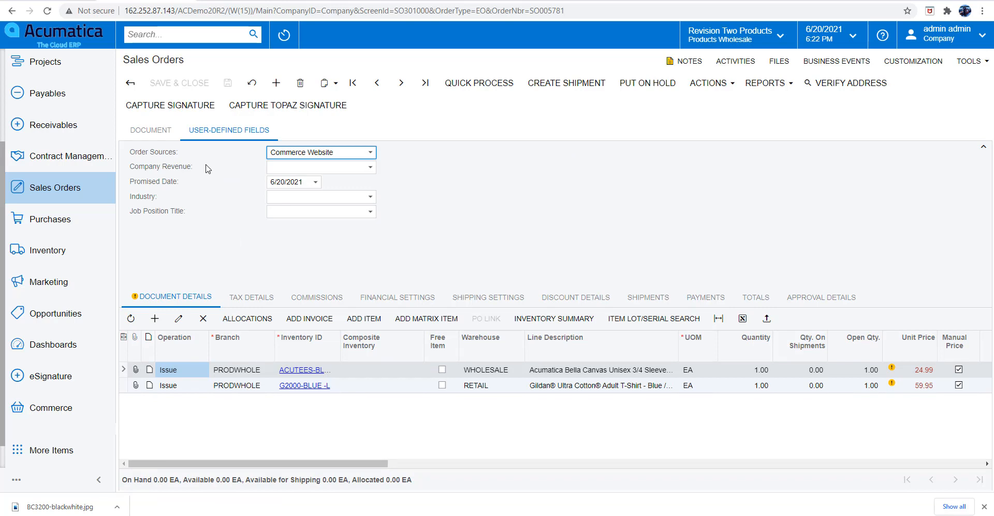
left_click(343, 157)
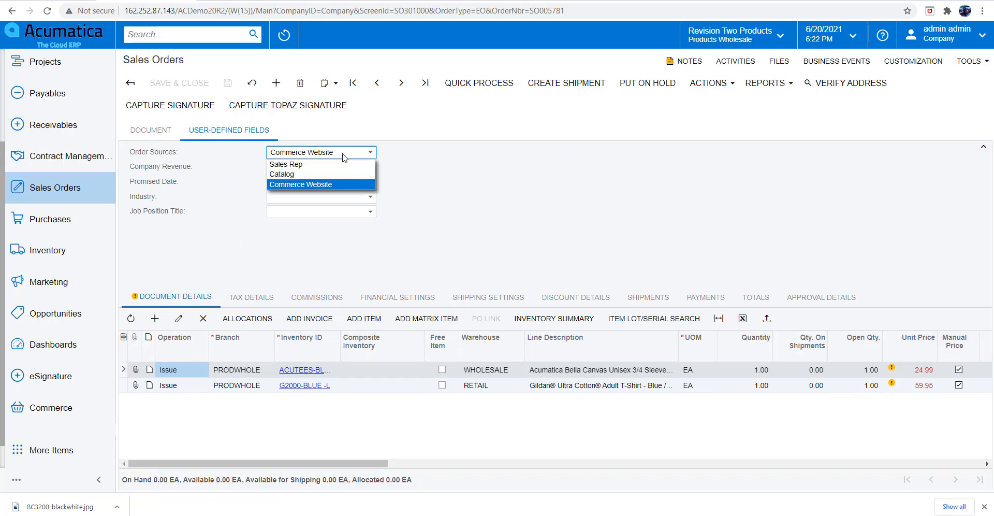
Step: Leave the order's user-defined fields, return to the Sales Orders list and filter it to the Ecommerce Orders view
left_click(343, 157)
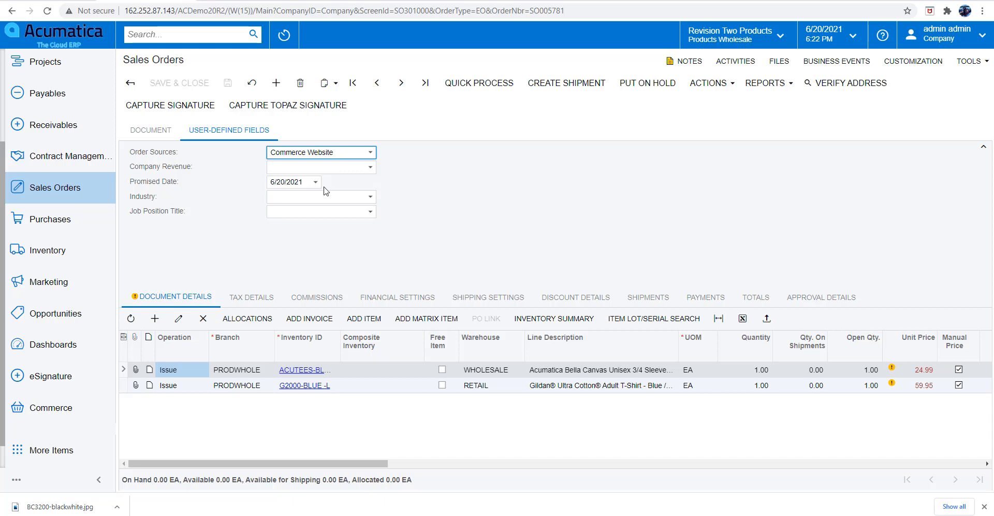
left_click(163, 136)
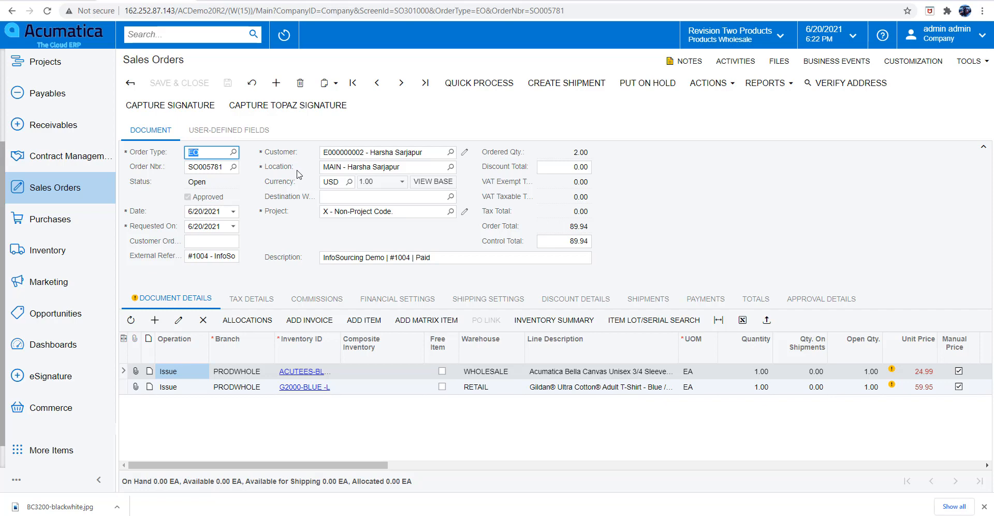
left_click(130, 83)
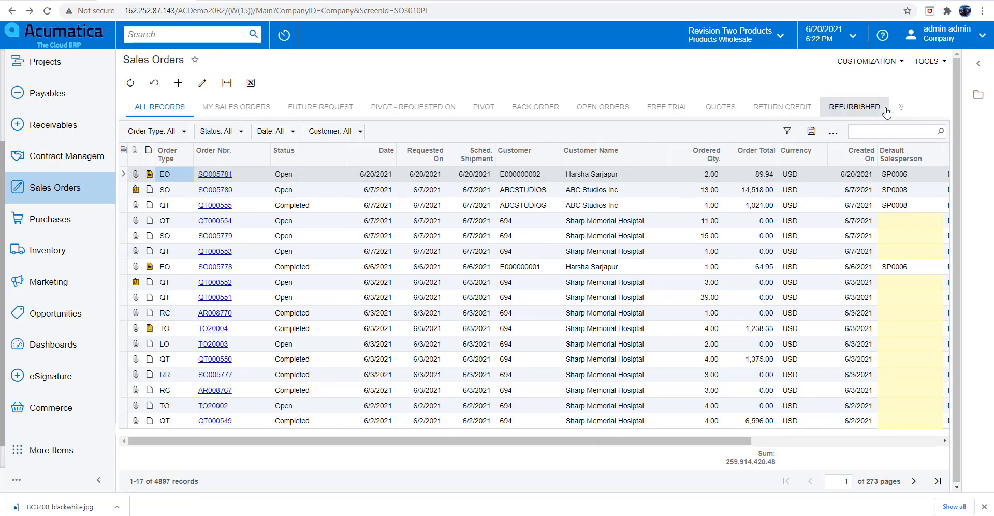
left_click(911, 111)
left_click(895, 137)
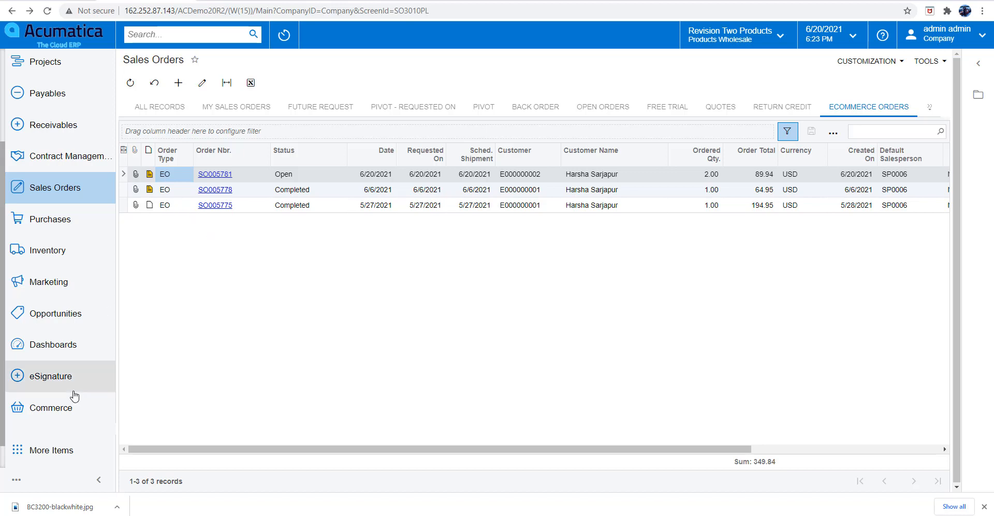
Step: Open the InfoSourcing Demo store in Shopify Stores and display its entity settings
left_click(70, 420)
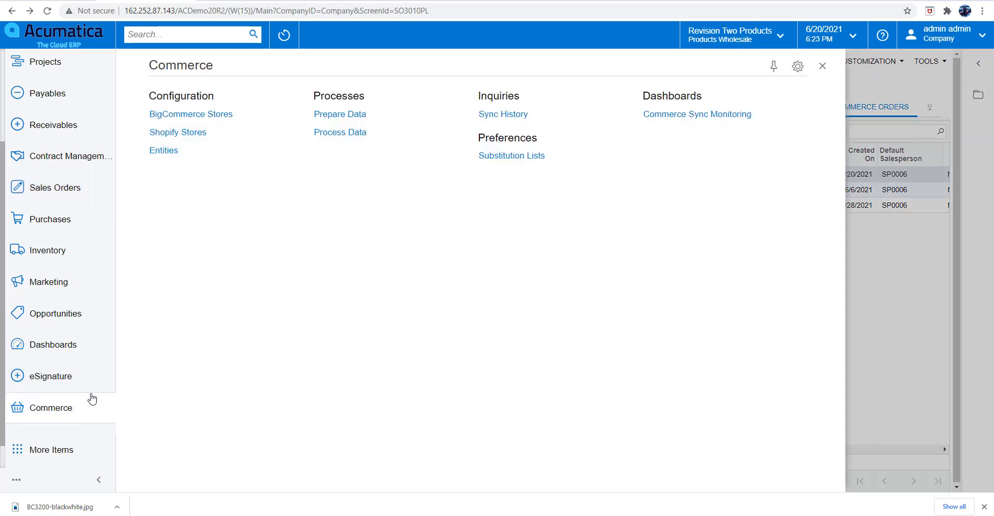
left_click(200, 135)
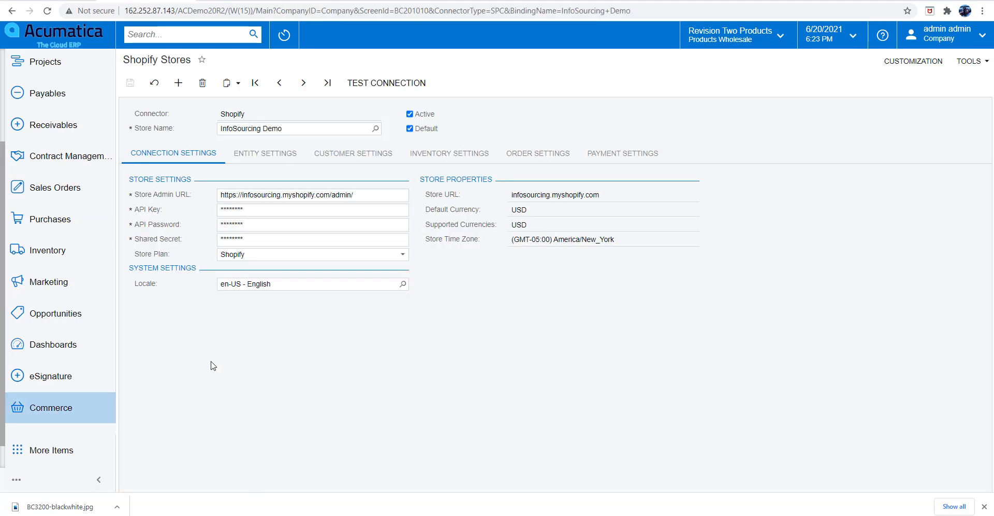
left_click(265, 153)
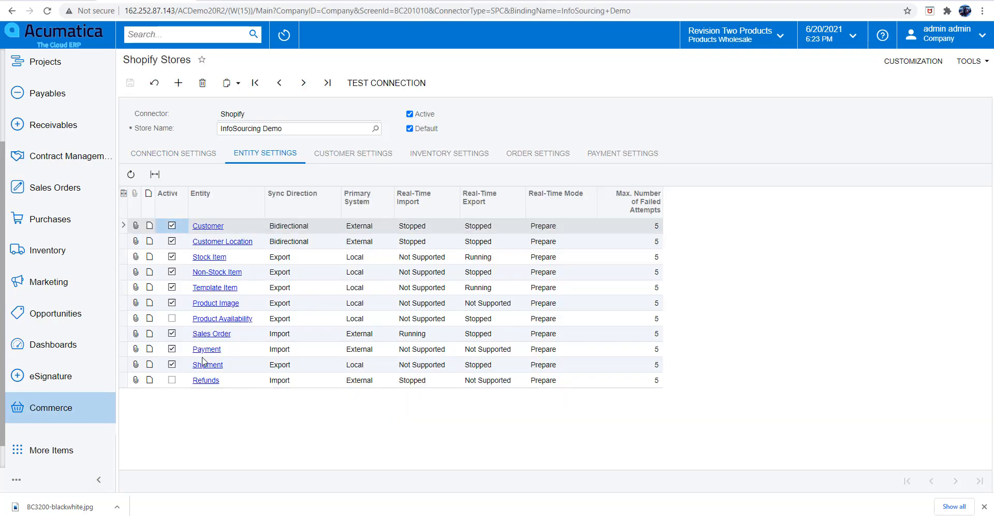